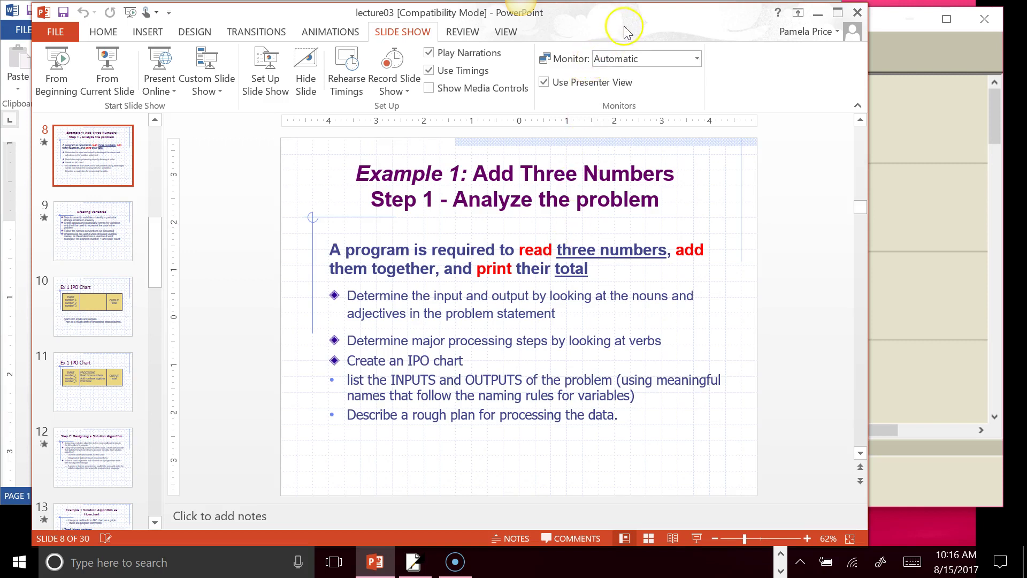
Slide the PowerPoint lecture window left and bring the blank Free Notes page in front.
left_click_drag(623, 27, 537, 27)
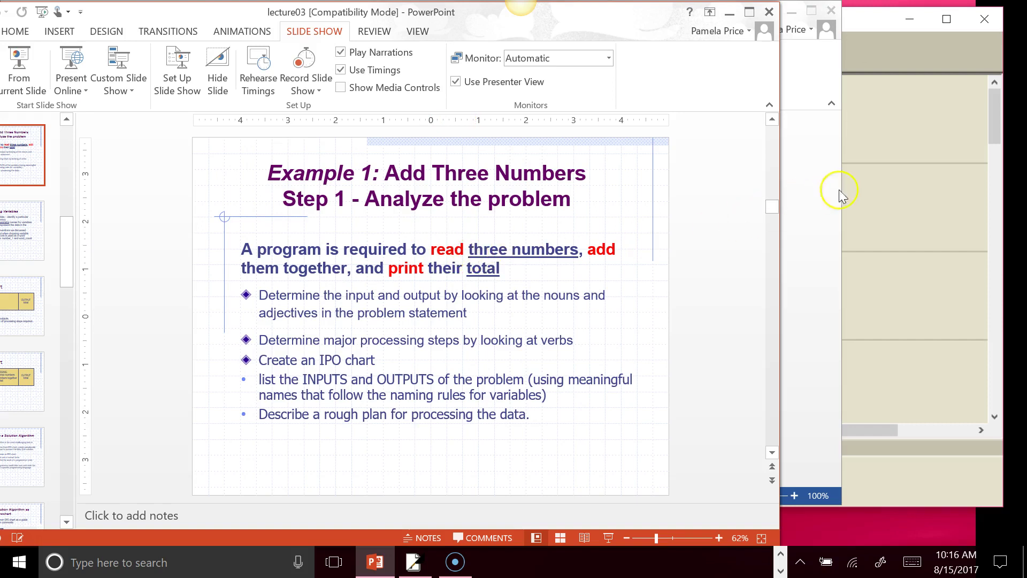
left_click(888, 176)
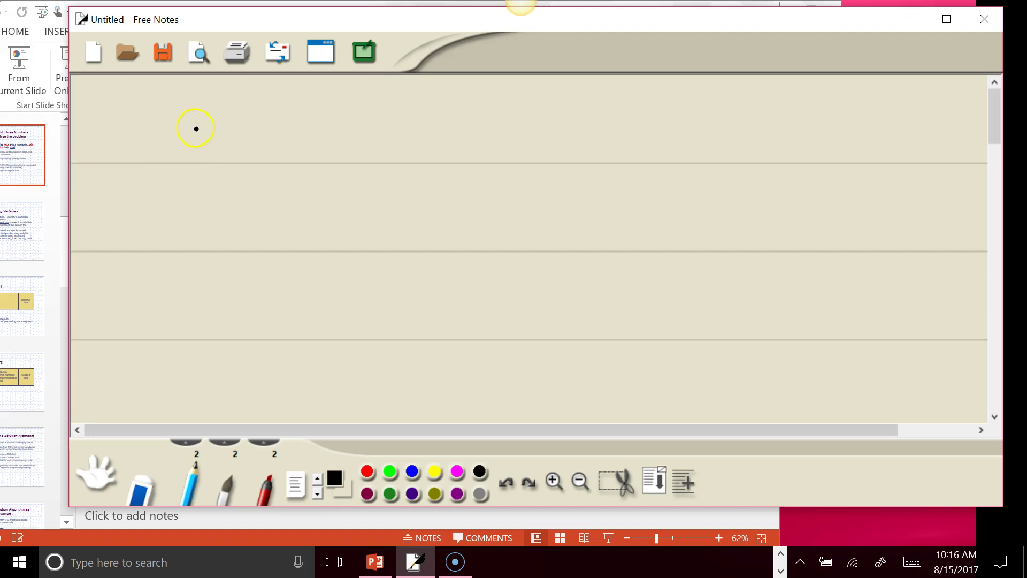
Handwrite the heading INPUT on the left of the page and underline it.
mouse_move(178, 118)
left_mouse_down()
mouse_move(179, 140)
mouse_move(204, 114)
mouse_move(222, 115)
mouse_move(225, 126)
mouse_move(259, 115)
left_mouse_up()
mouse_move(267, 112)
left_mouse_down()
mouse_move(288, 109)
mouse_move(280, 137)
left_mouse_up()
left_click_drag(170, 159, 302, 143)
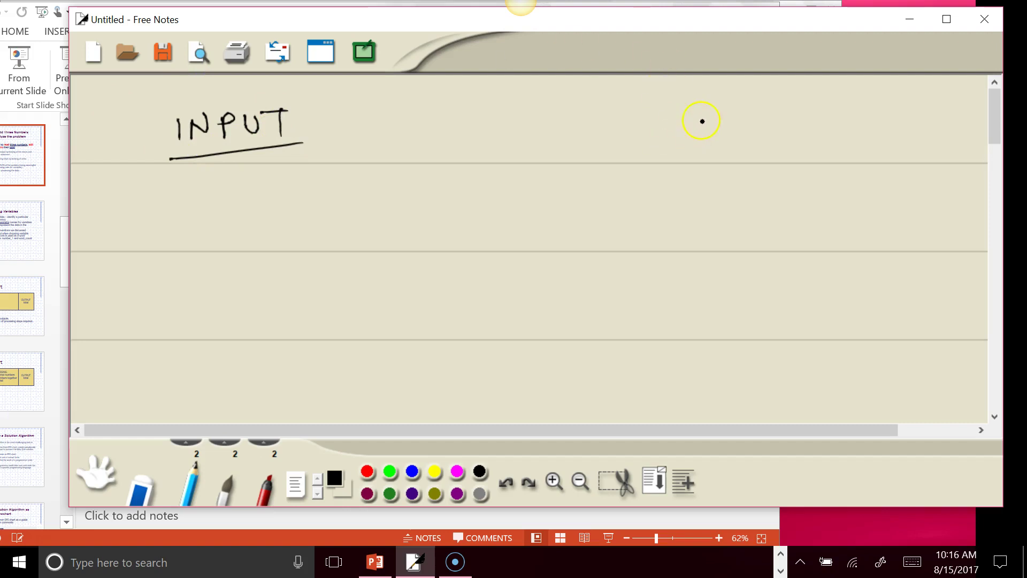
Handwrite an underlined OUTPUT heading on the right side of the page.
left_click_drag(705, 114, 773, 114)
mouse_move(760, 115)
left_mouse_down()
mouse_move(760, 138)
mouse_move(782, 114)
left_mouse_up()
mouse_move(782, 114)
left_mouse_down()
mouse_move(796, 117)
mouse_move(782, 128)
left_mouse_up()
left_click_drag(797, 113, 842, 114)
left_click_drag(833, 114, 831, 138)
left_click_drag(709, 153, 850, 140)
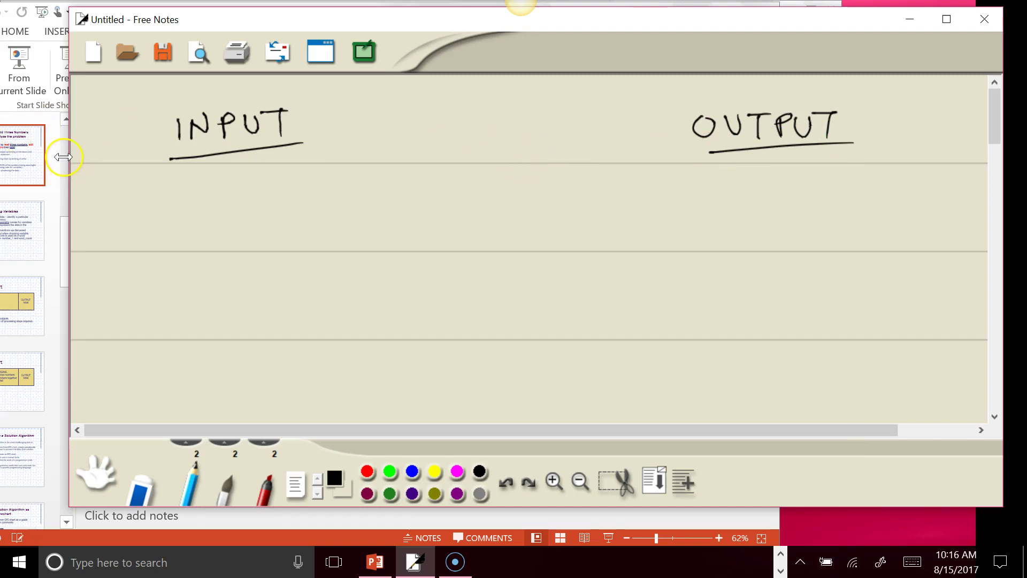
Narrow the Free Notes window beside the slide, keeping the notes page in front.
left_click_drag(69, 165, 204, 167)
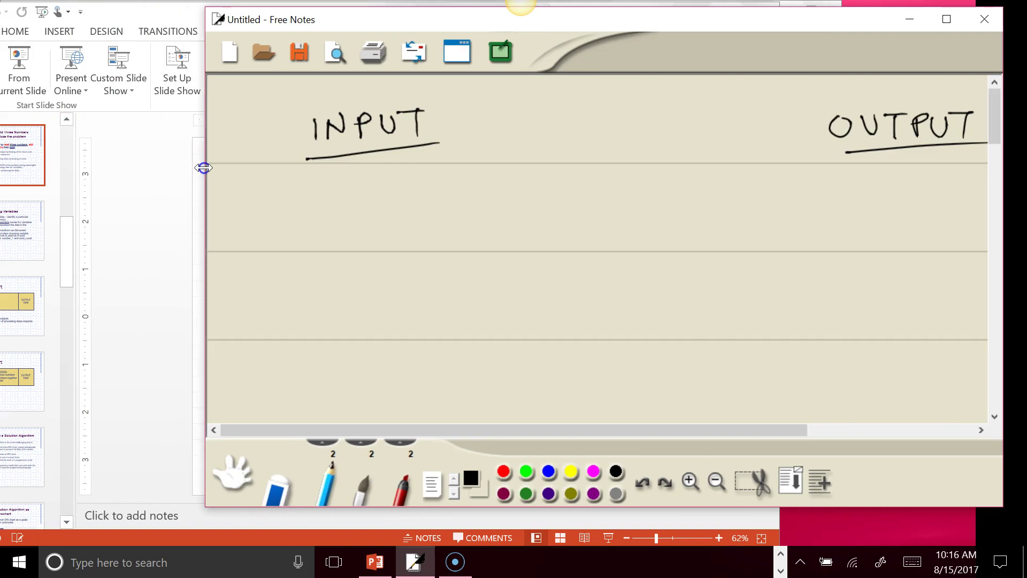
left_click(131, 161)
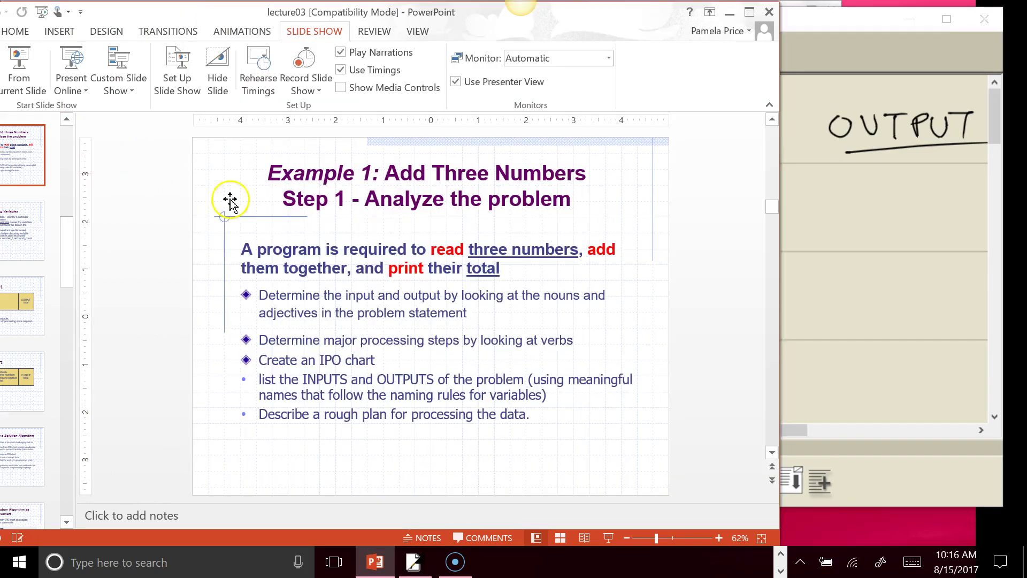
left_click(841, 245)
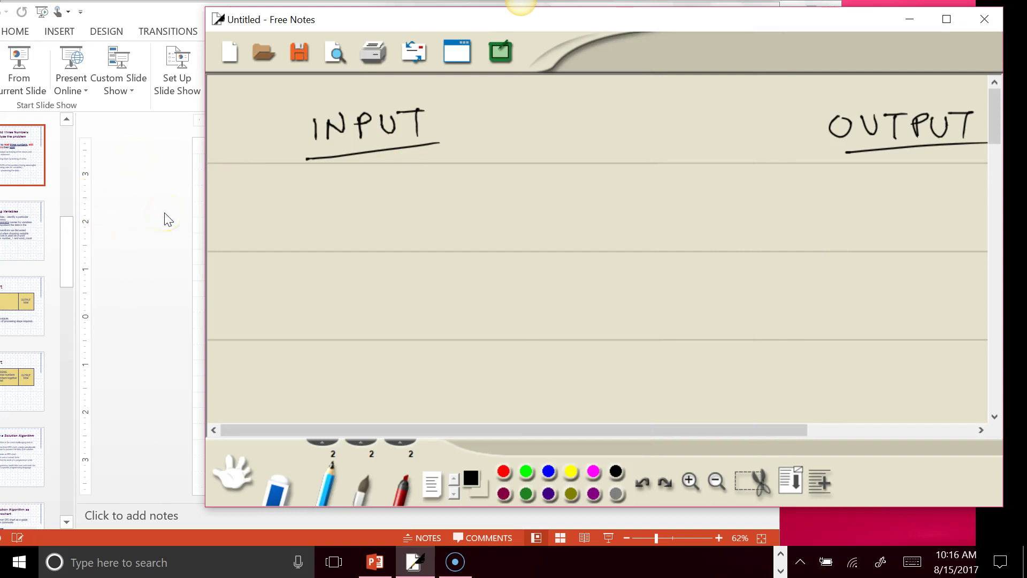
Write '3 numbers' under INPUT and strike it through.
mouse_move(262, 188)
left_mouse_down()
mouse_move(263, 220)
mouse_move(427, 183)
left_mouse_up()
left_click_drag(447, 182, 436, 199)
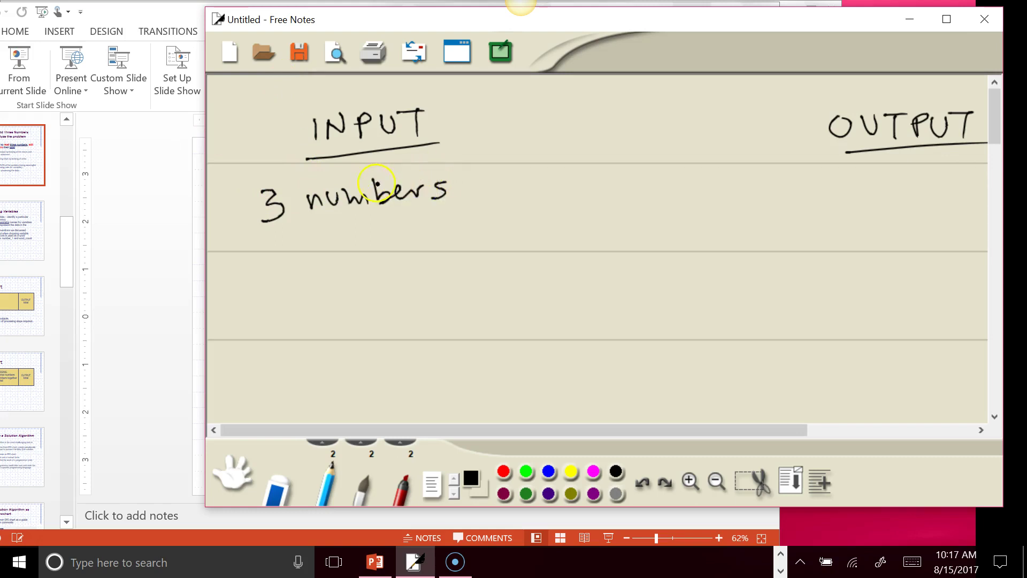
left_click_drag(244, 208, 465, 181)
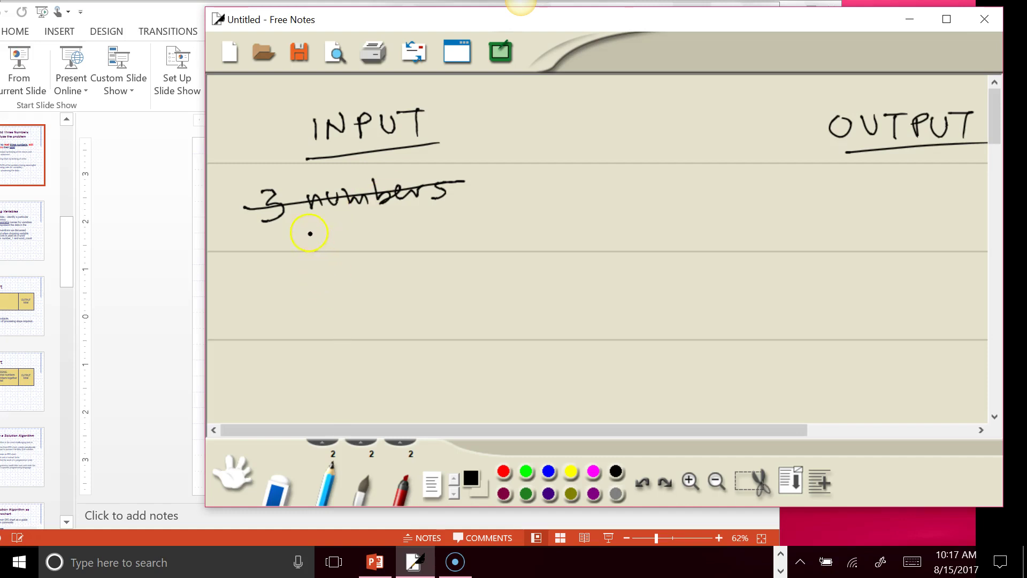
Write num1, num2 and num3 beneath the crossed-out entry, then bring the slide forward.
mouse_move(311, 233)
left_mouse_down()
mouse_move(327, 248)
mouse_move(367, 236)
mouse_move(389, 246)
left_mouse_up()
left_click_drag(381, 247, 410, 241)
mouse_move(320, 282)
left_mouse_down()
mouse_move(392, 270)
mouse_move(412, 287)
left_mouse_up()
left_click_drag(319, 327, 407, 326)
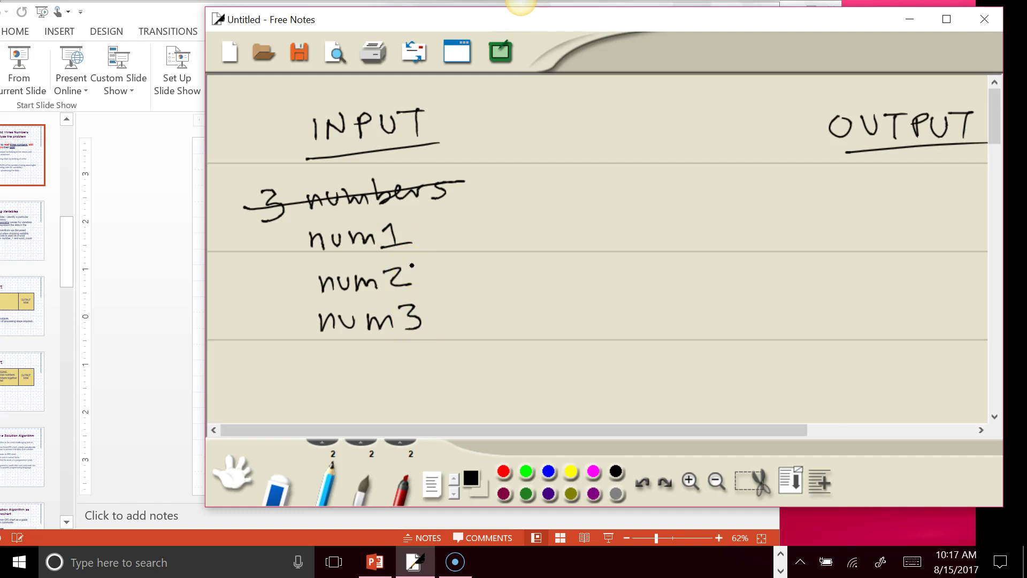
left_click(142, 230)
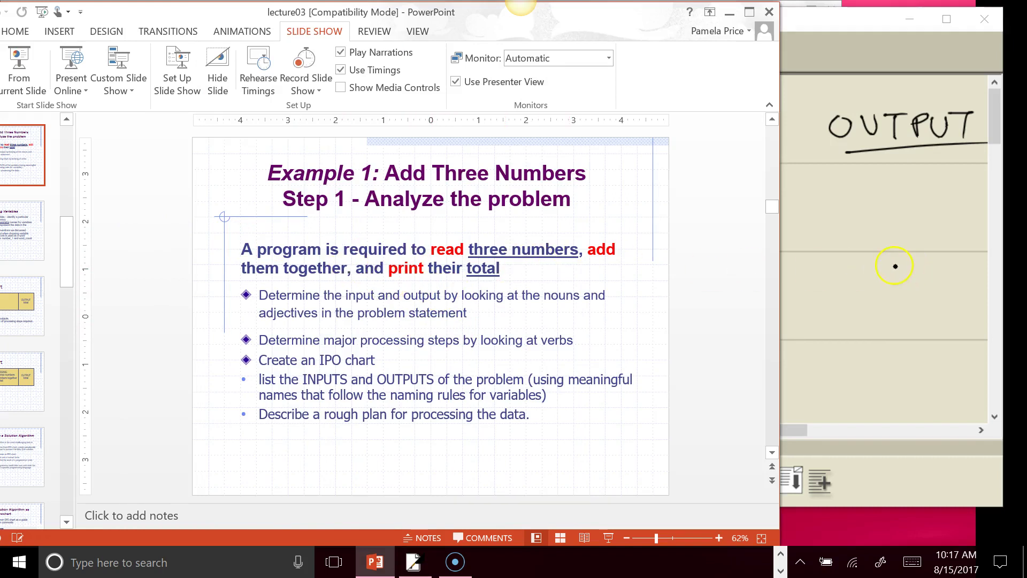
Shift the notes window further left and write total under OUTPUT.
left_click(895, 266)
left_click_drag(795, 24, 717, 26)
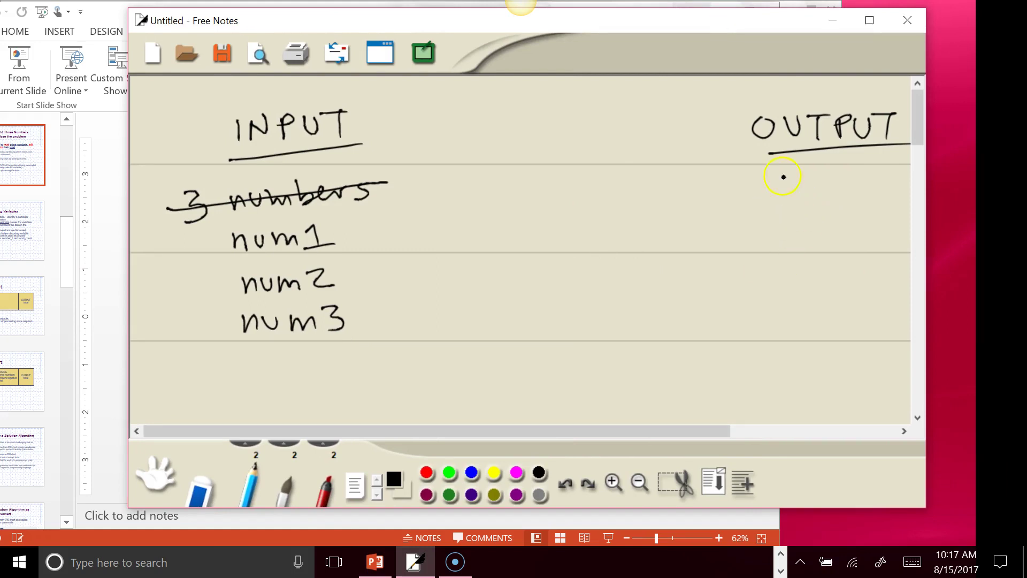
mouse_move(767, 188)
left_mouse_down()
mouse_move(763, 213)
mouse_move(822, 213)
left_mouse_up()
left_click_drag(835, 184, 833, 217)
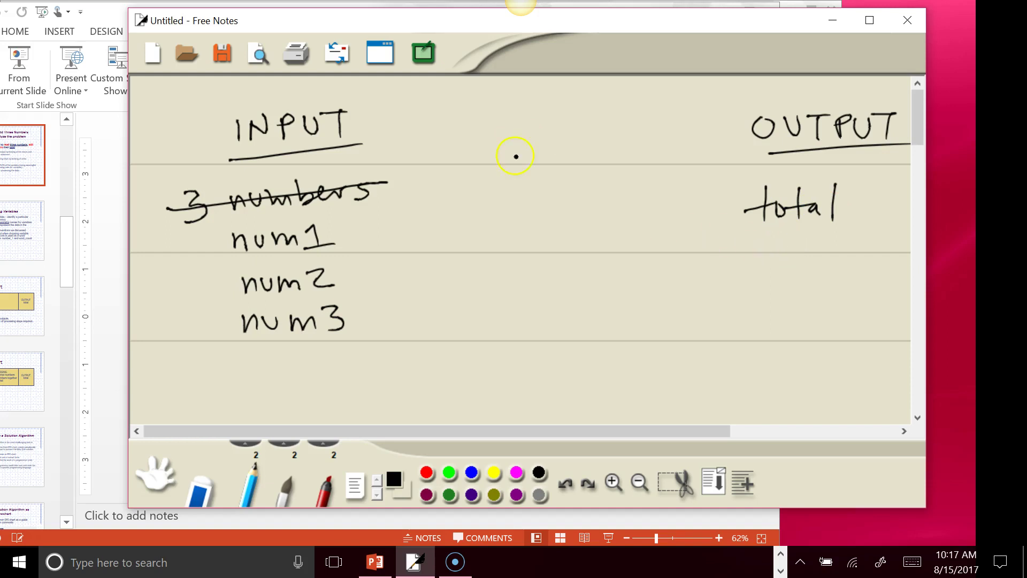
Add an underlined PROCESSING heading listing Read input, Add 3 numbers together, Display output.
mouse_move(479, 129)
left_mouse_down()
mouse_move(481, 115)
mouse_move(488, 128)
mouse_move(561, 122)
mouse_move(577, 140)
mouse_move(622, 141)
left_mouse_up()
mouse_move(638, 141)
left_mouse_down()
mouse_move(635, 122)
mouse_move(653, 115)
mouse_move(683, 128)
left_mouse_up()
left_click_drag(492, 158, 679, 151)
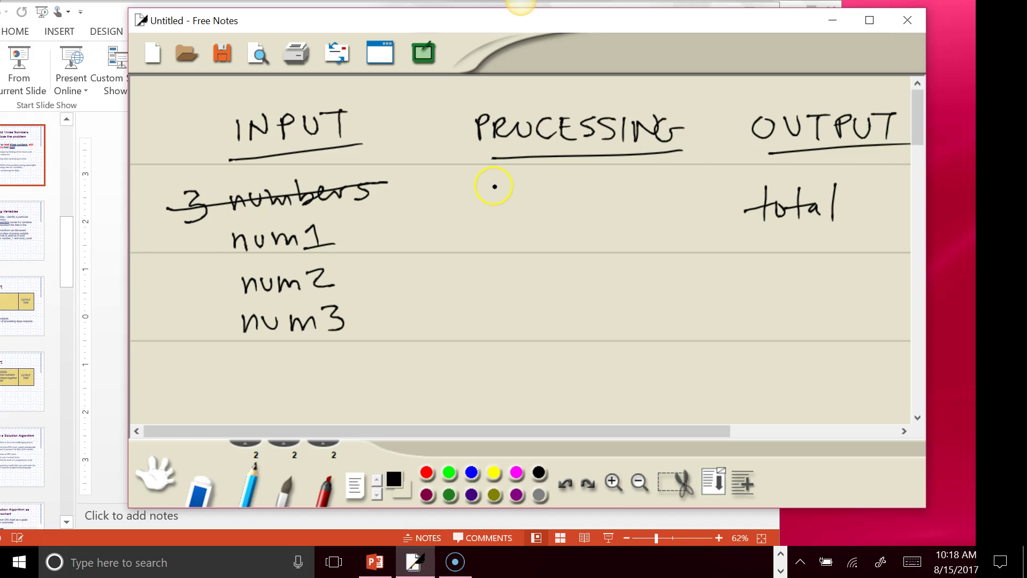
mouse_move(467, 184)
left_mouse_down()
mouse_move(470, 202)
mouse_move(518, 178)
mouse_move(521, 207)
mouse_move(639, 190)
left_mouse_up()
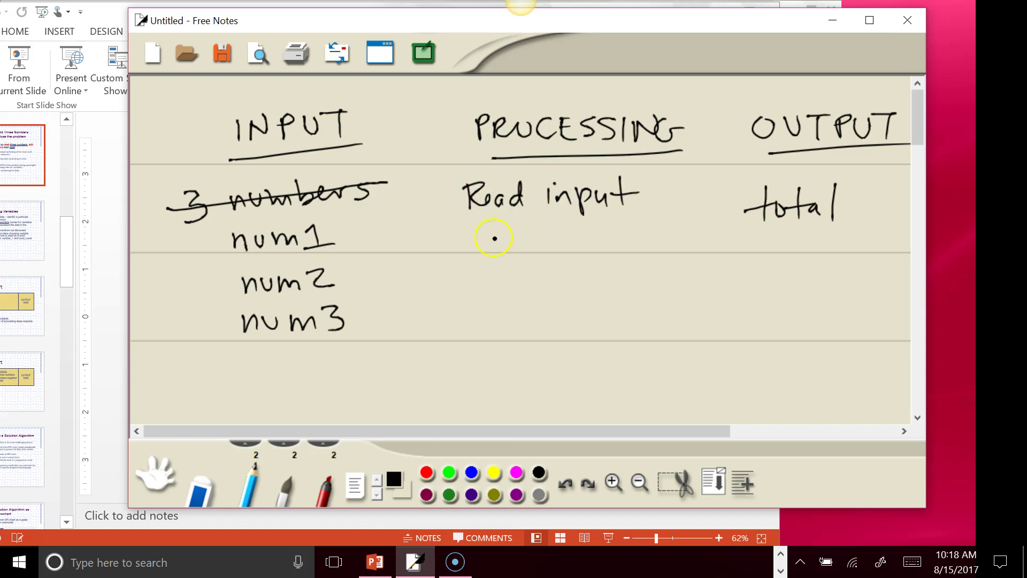
mouse_move(473, 232)
left_mouse_down()
mouse_move(513, 236)
mouse_move(519, 250)
mouse_move(546, 229)
mouse_move(608, 248)
mouse_move(648, 234)
mouse_move(714, 238)
mouse_move(755, 256)
left_mouse_up()
mouse_move(468, 275)
left_mouse_down()
mouse_move(491, 291)
mouse_move(528, 284)
mouse_move(547, 296)
mouse_move(692, 278)
left_mouse_up()
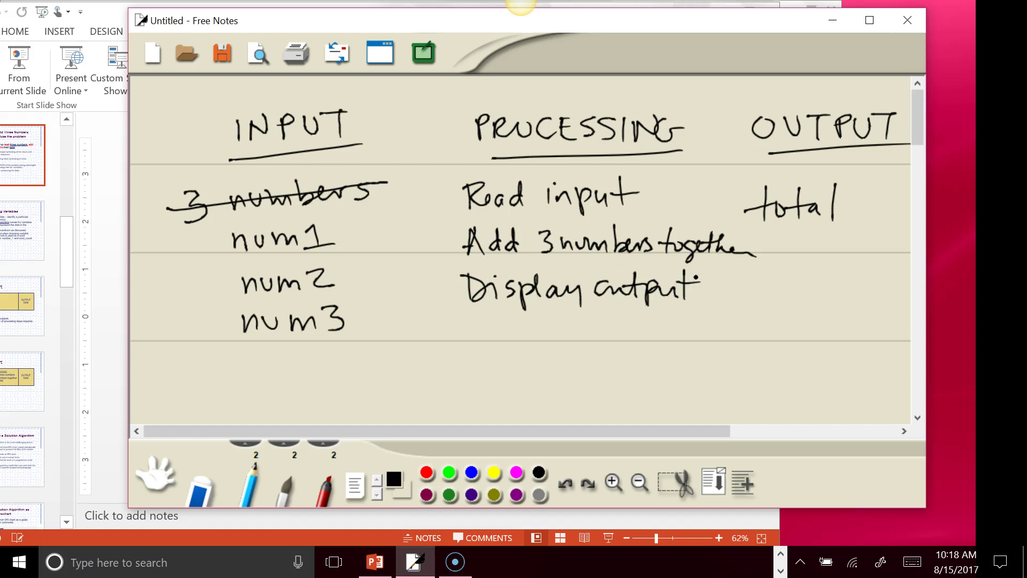
In a blank Word document, type 'Your name' and 'Problem 1' on separate lines.
left_click(779, 552)
left_click(499, 562)
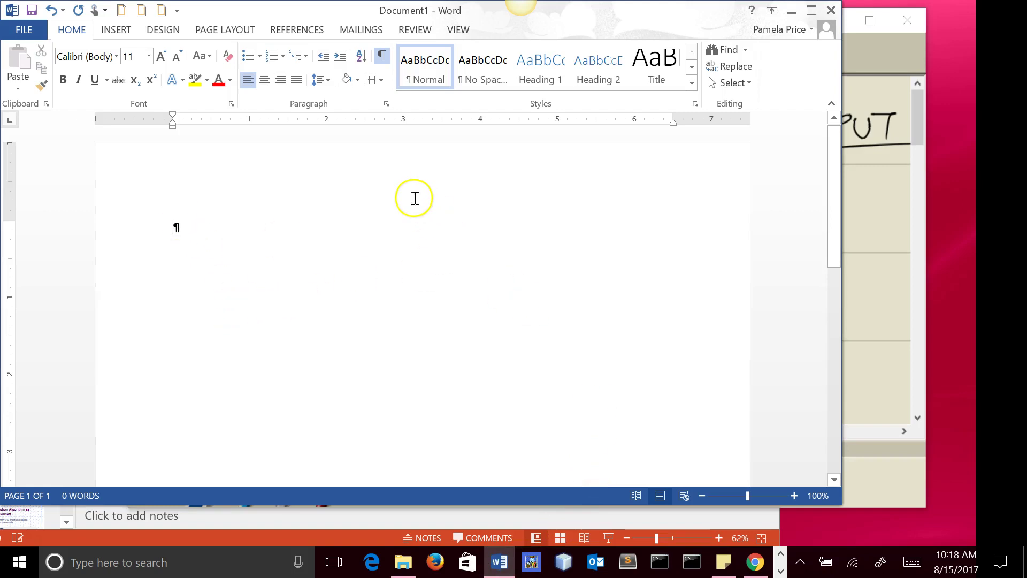
type("Your name")
key("Return")
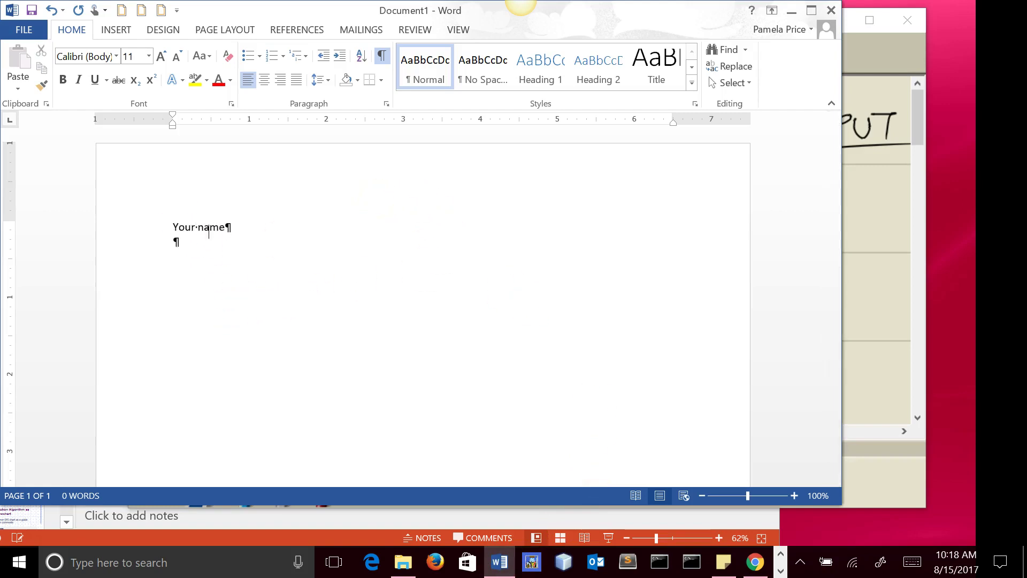
type("Problem 1")
key("Return")
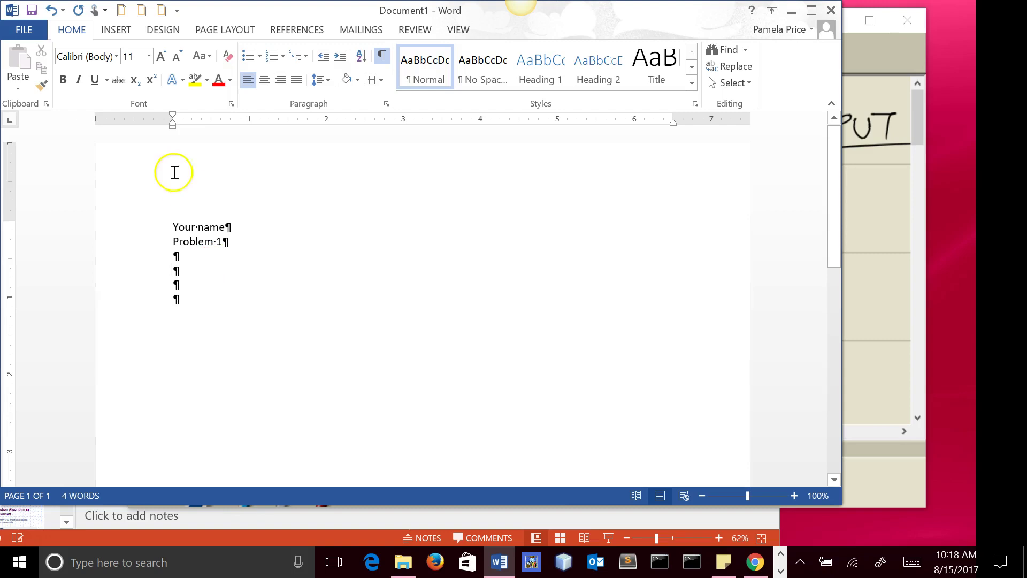
Insert a table of one row and three columns.
left_click(117, 31)
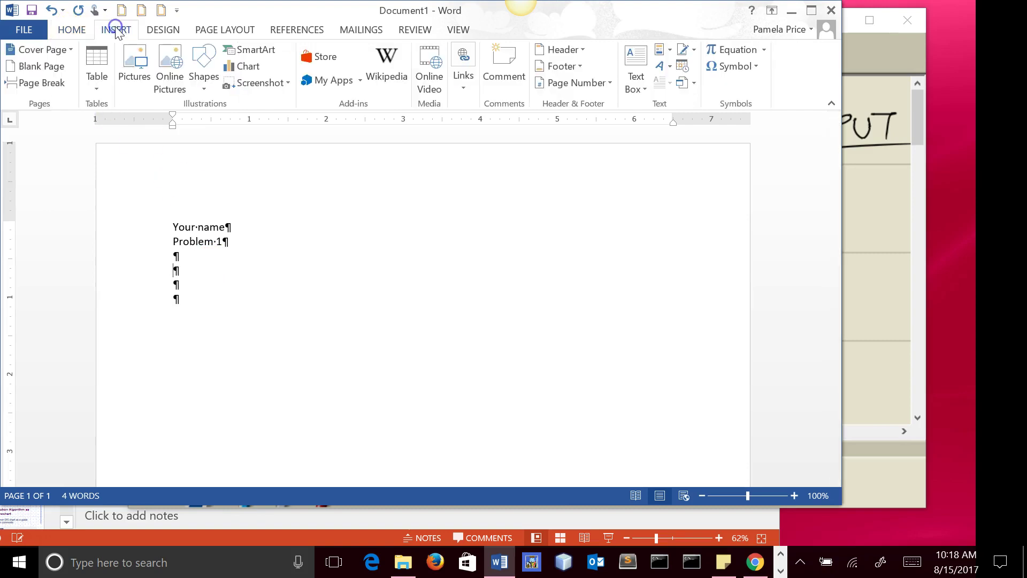
left_click(98, 89)
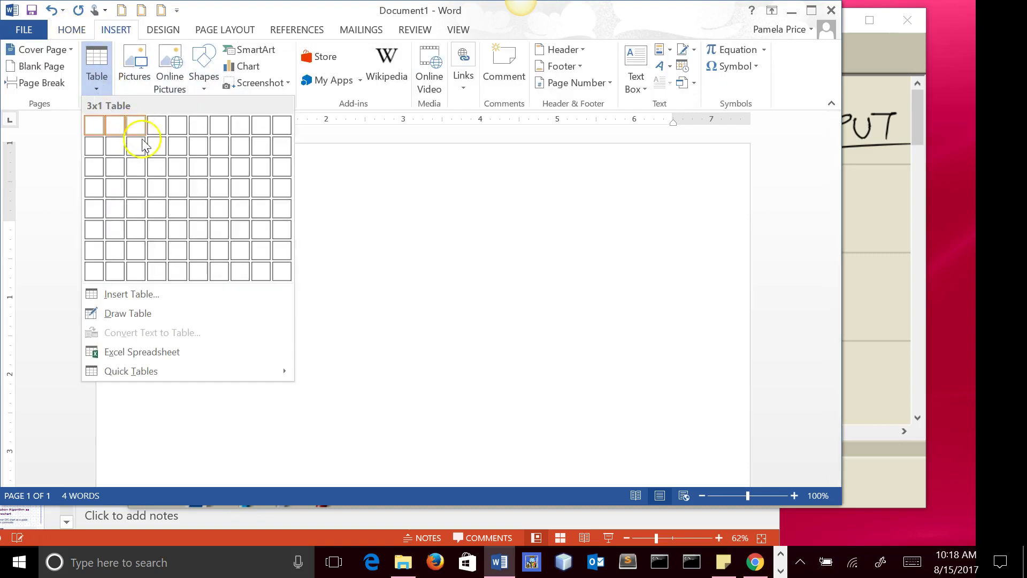
left_click(135, 126)
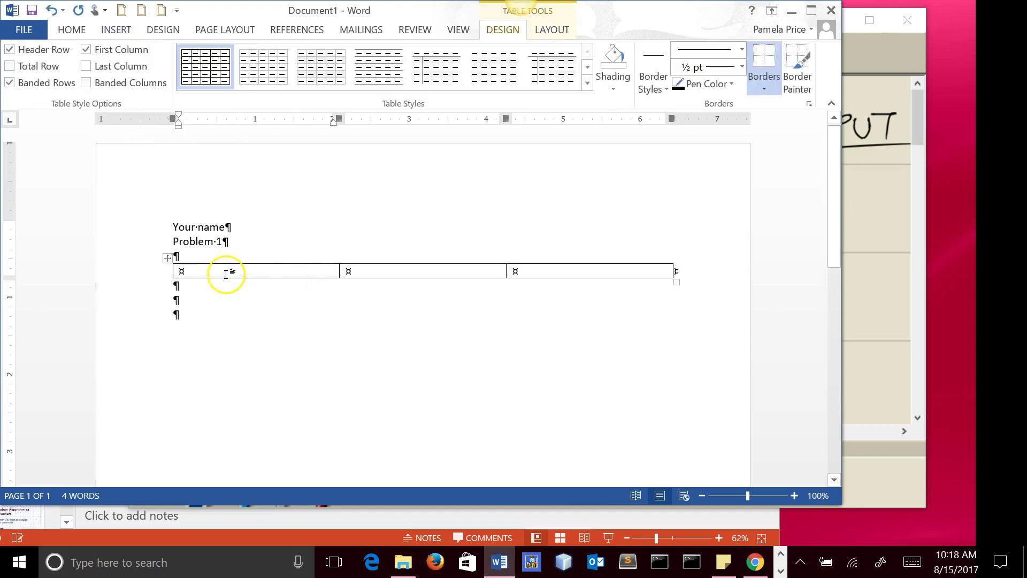
Head the table columns INPUT, PROCESSING and OUTPUT.
type("IINPUT")
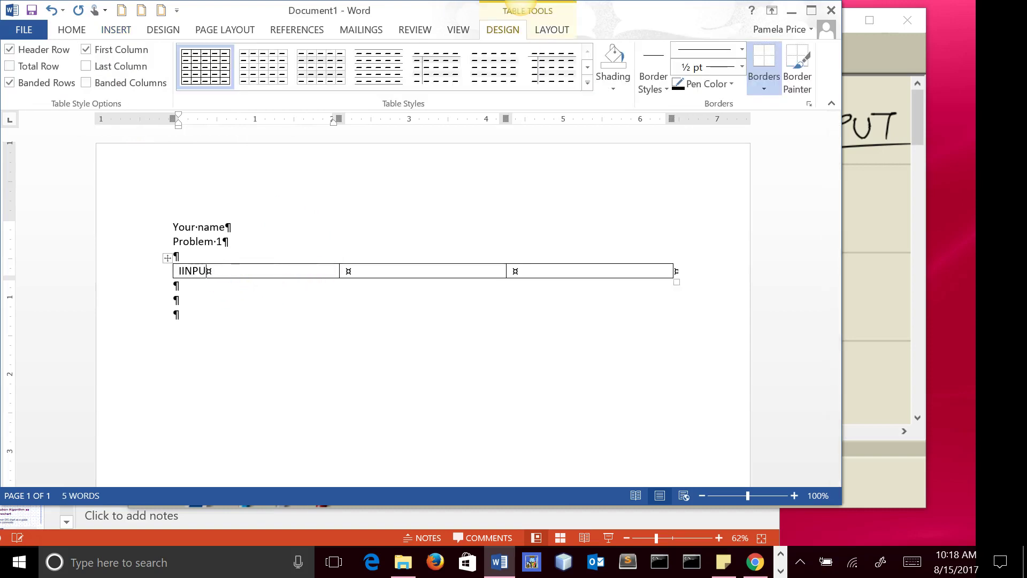
key("BackSpace")
key("BackSpace")
key("BackSpace")
type("NPUT")
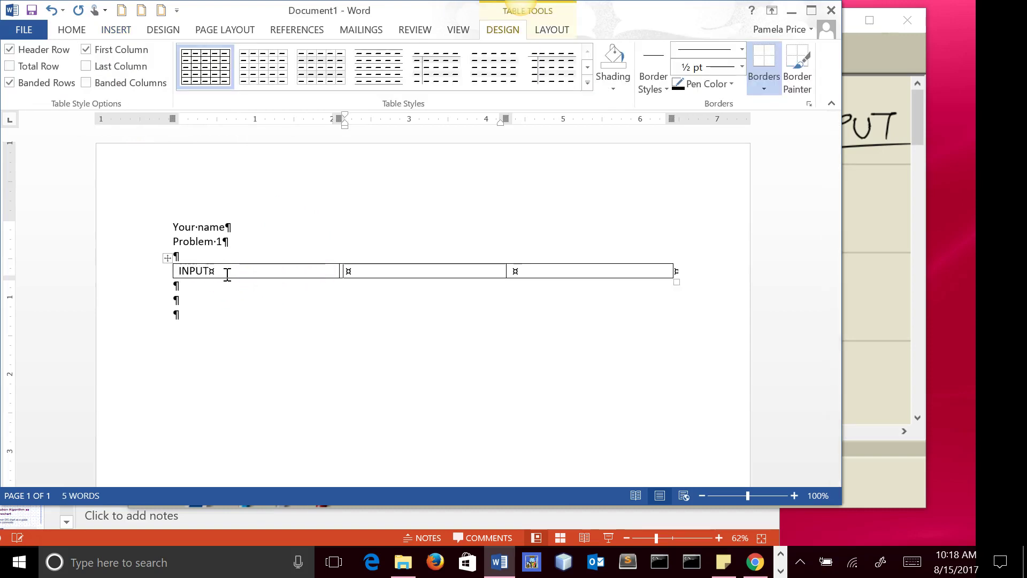
key("Tab")
type("PROCES")
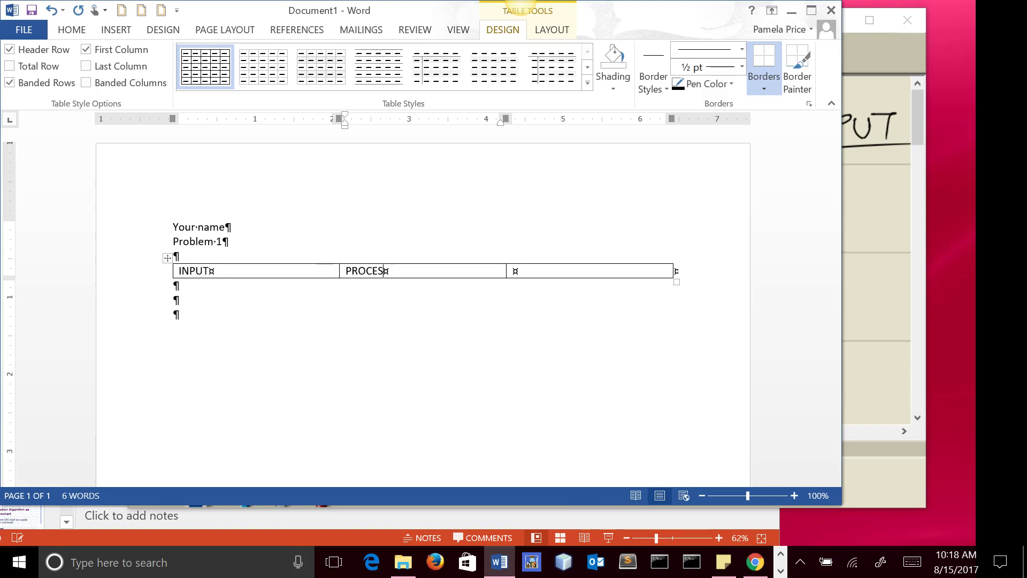
type("SING")
key("Tab")
type("OUTPUT")
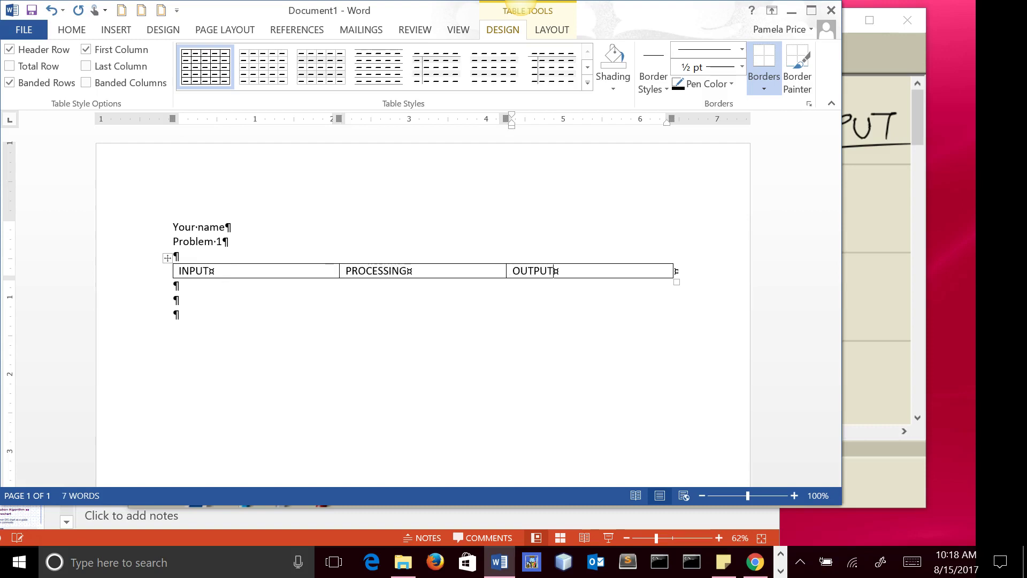
List num1, num2 and num3 under INPUT and zoom the page to 130%.
left_click(211, 273)
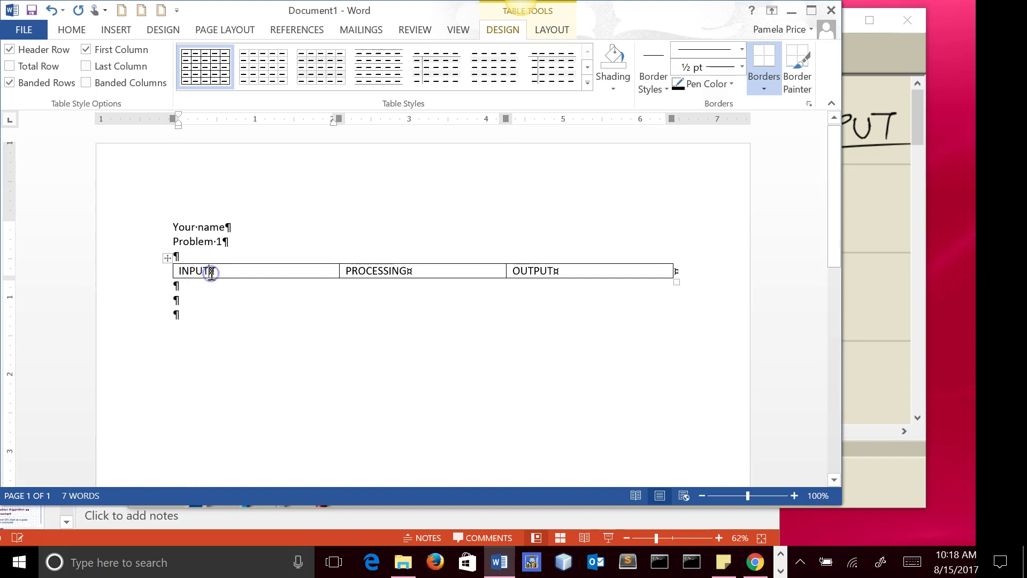
key("Return")
type("num")
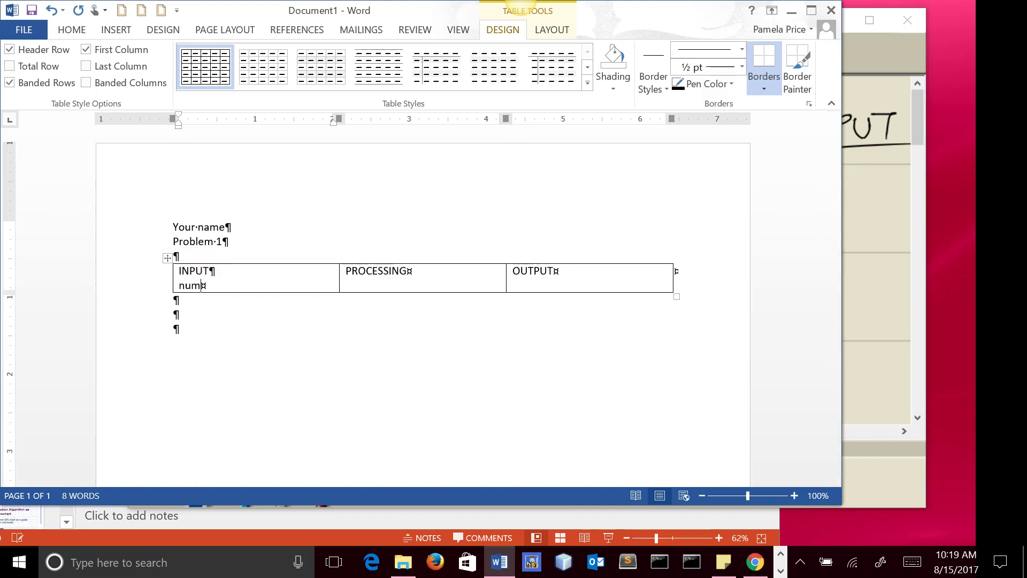
type("1")
left_click(793, 496)
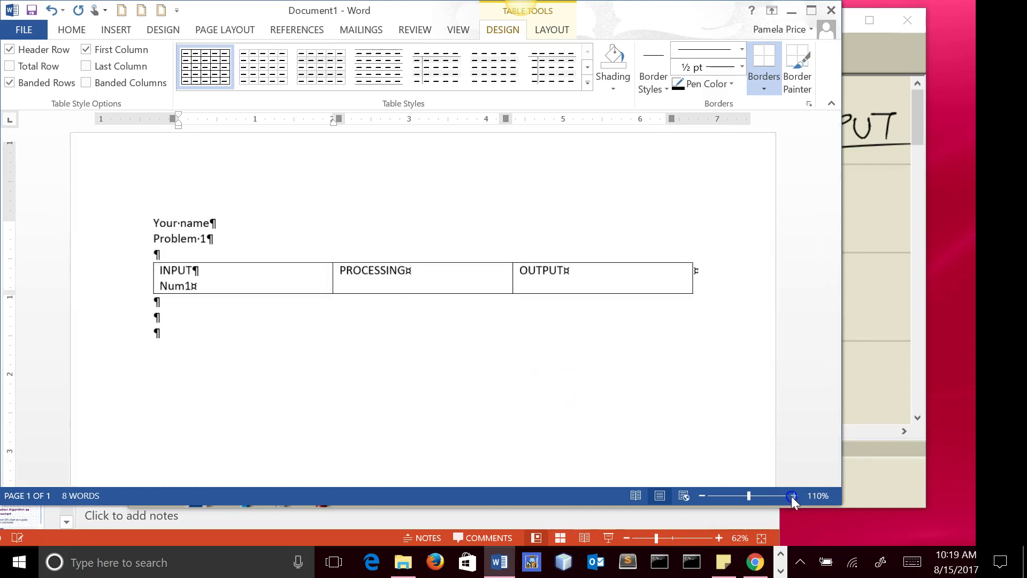
left_click(792, 496)
left_click(791, 496)
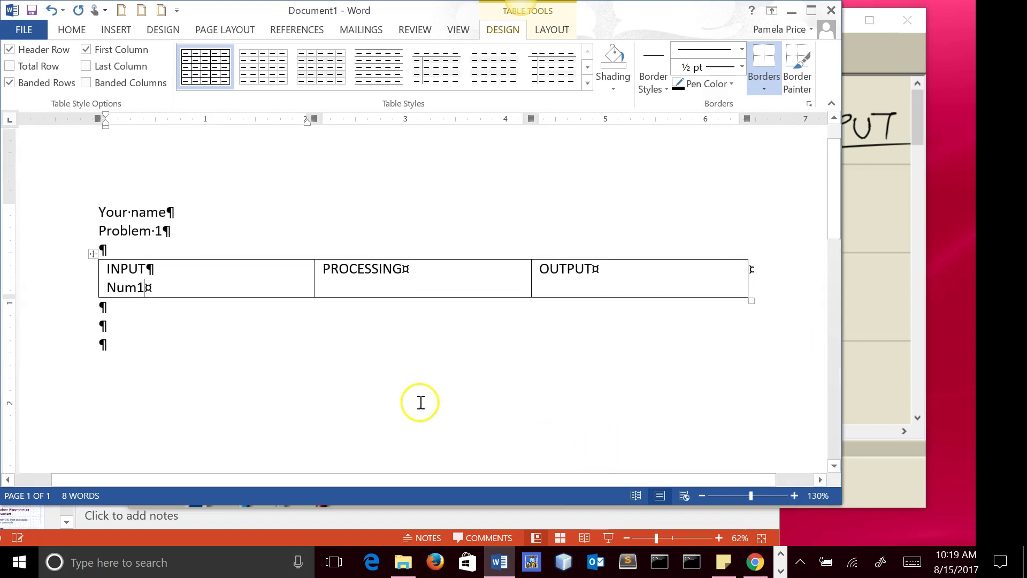
key("Return")
type("num2")
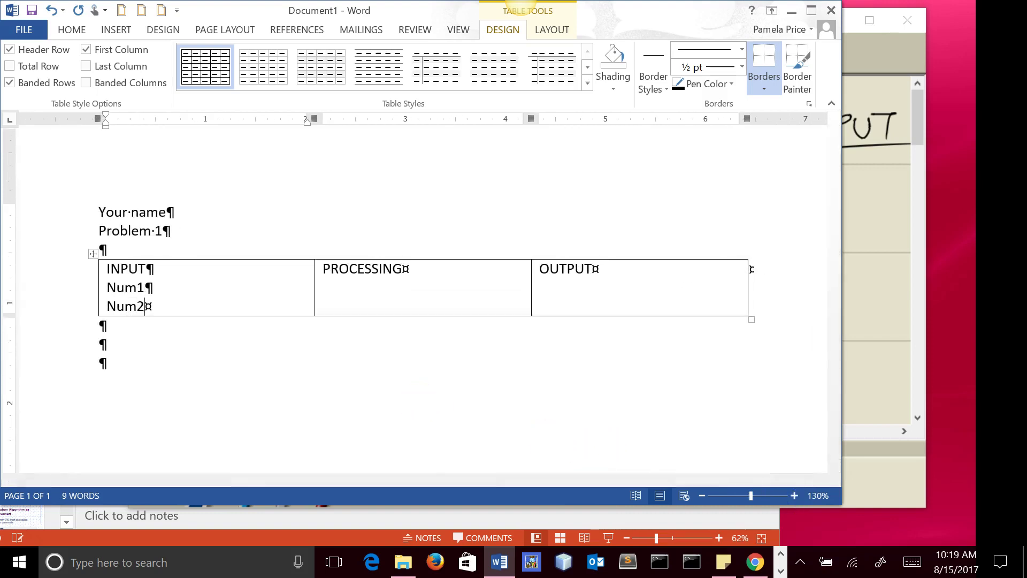
key("Return")
type("num3")
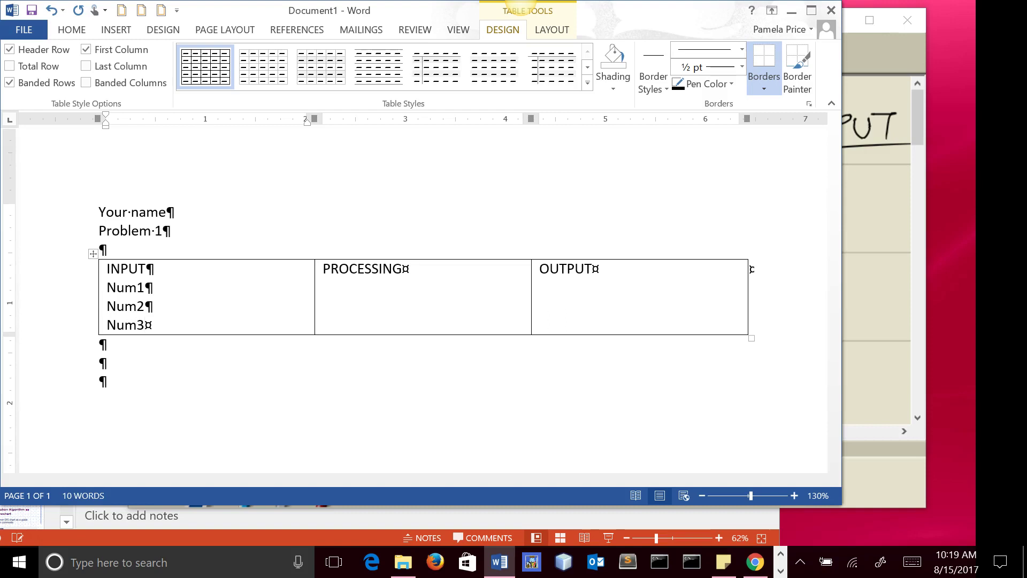
Change Num1, Num2 and Num3 to lowercase and start a new line under OUTPUT.
left_click(115, 289)
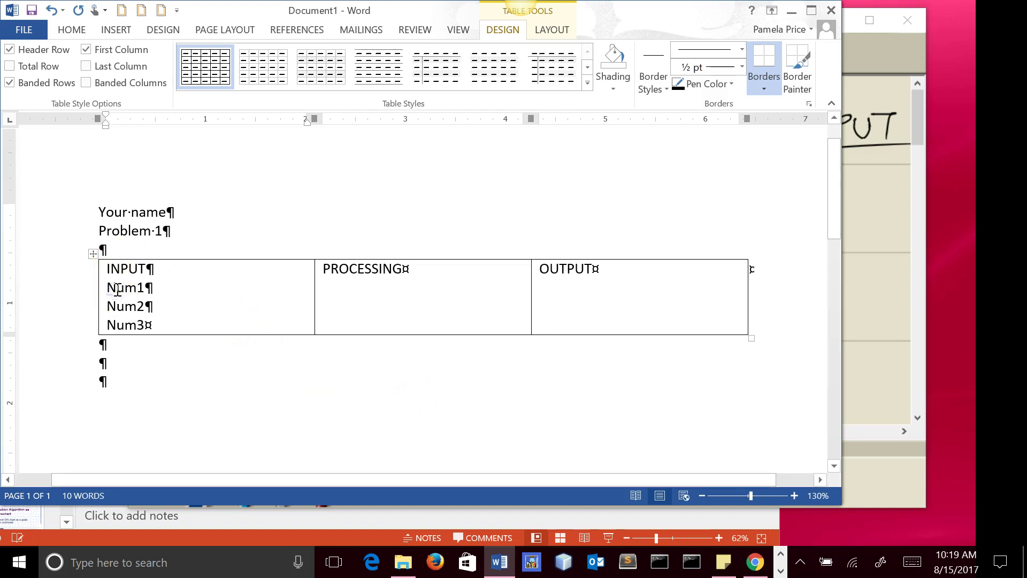
key("BackSpace")
type("n")
left_click(116, 306)
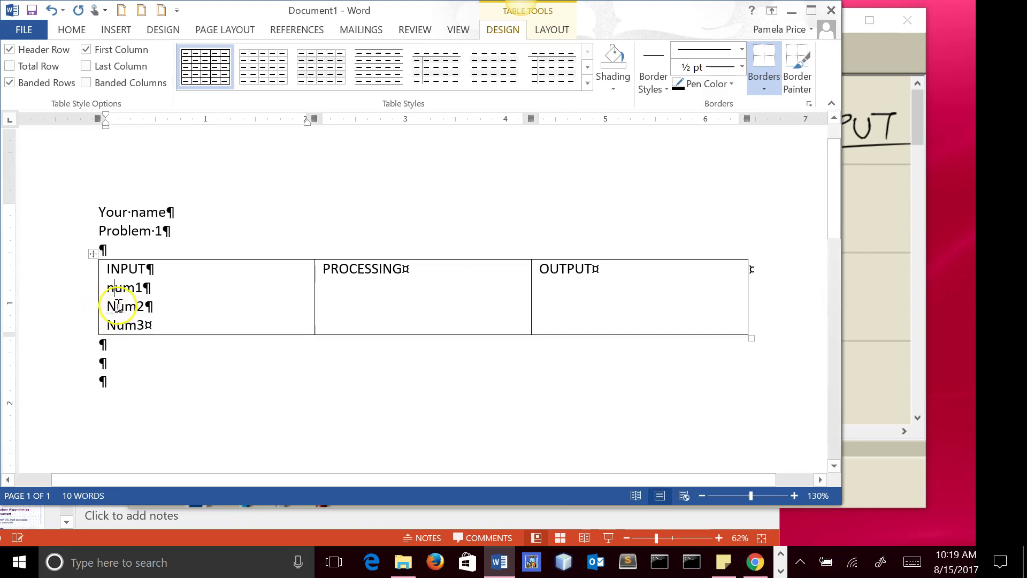
key("BackSpace")
type("n")
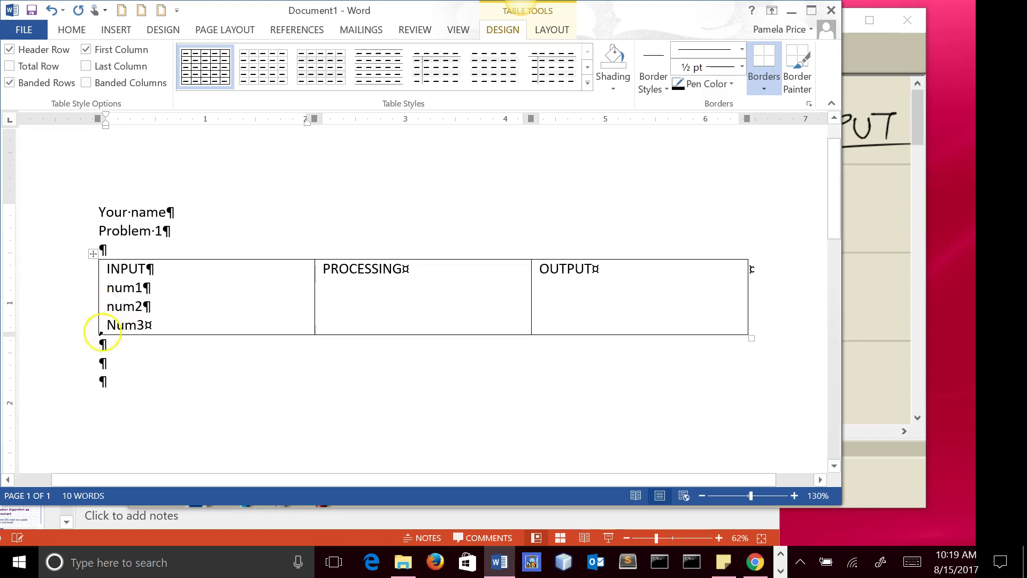
left_click(114, 324)
key("BackSpace")
type("n")
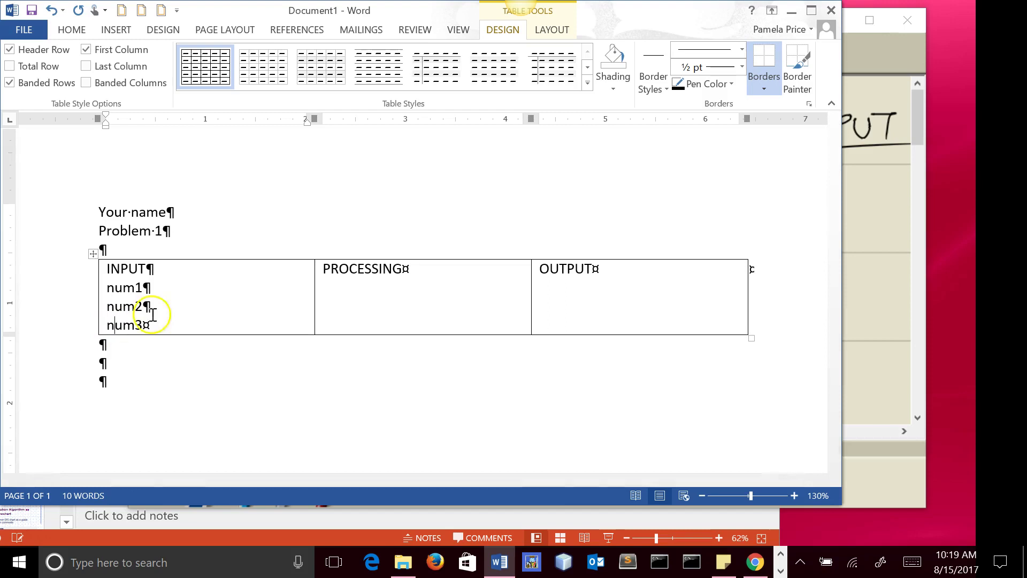
left_click(599, 270)
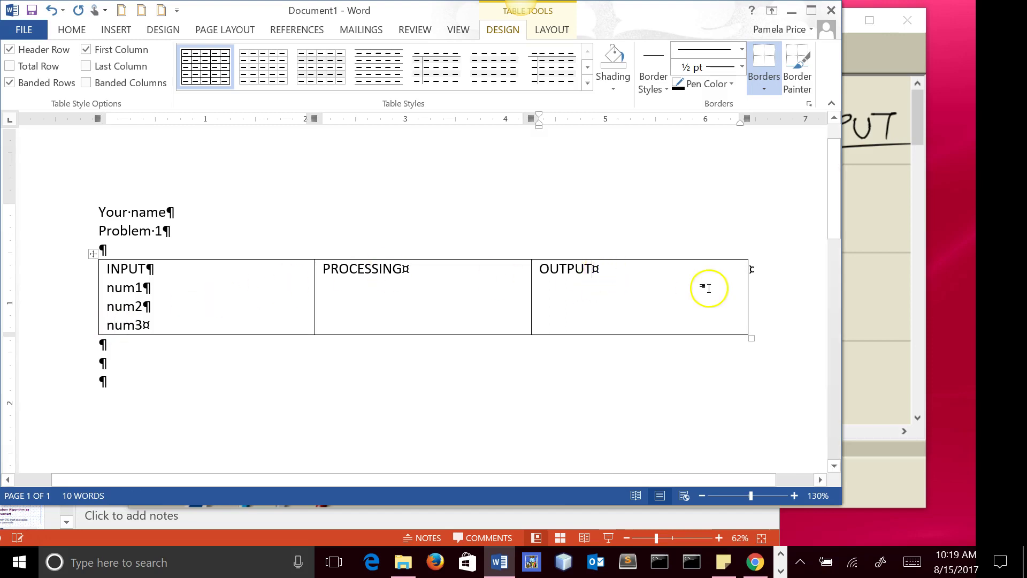
key("Return")
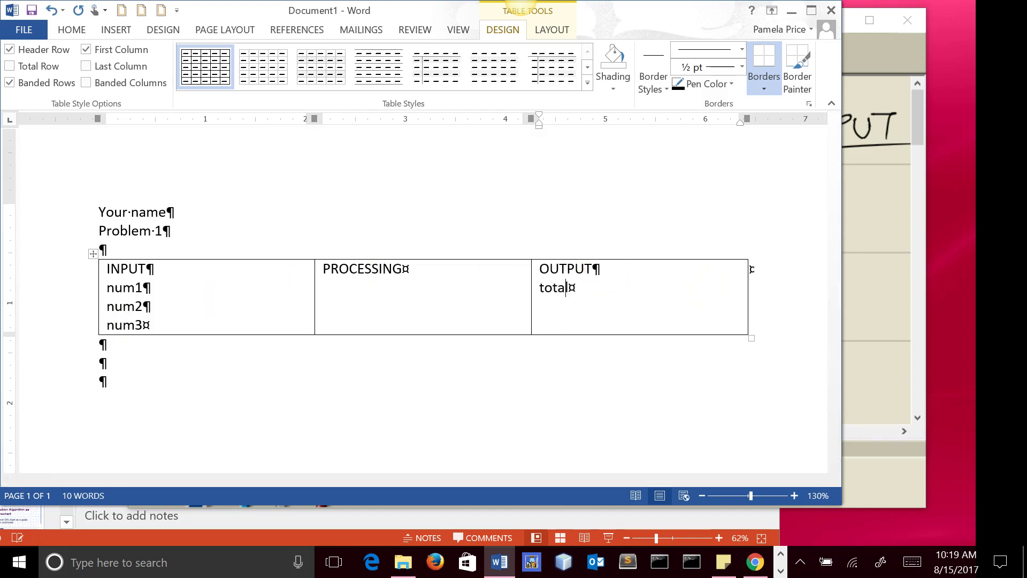
left_click(417, 277)
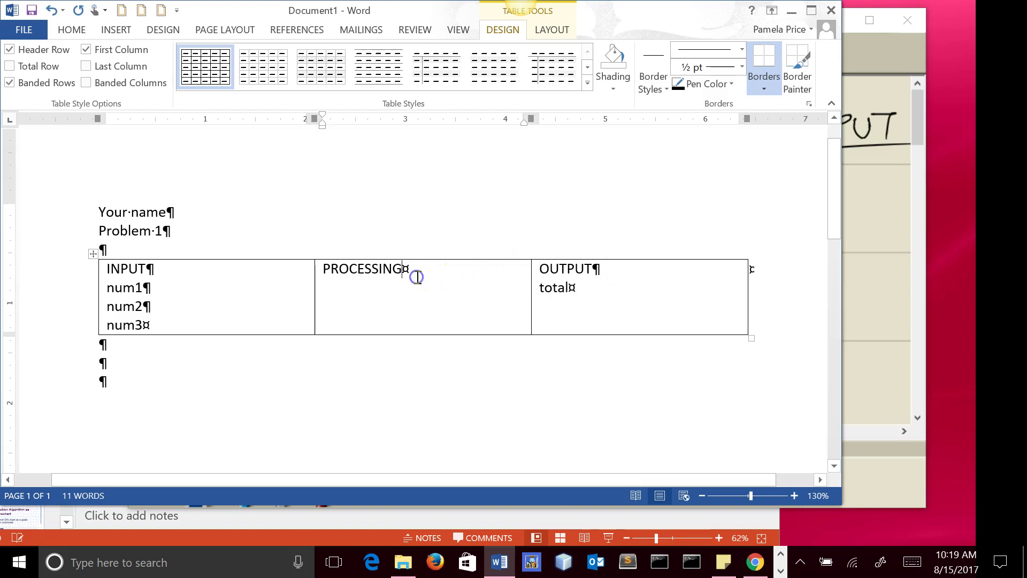
List Read 3 numbers, Add them together, Display the output under PROCESSING; begin typing PSEUDOCODE below.
key("Return")
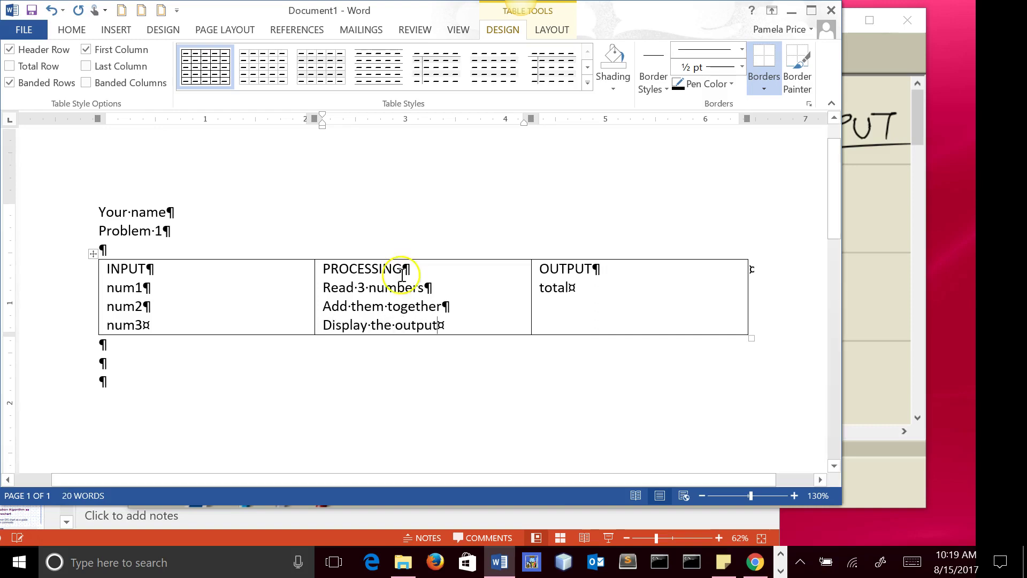
left_click(165, 364)
type("P")
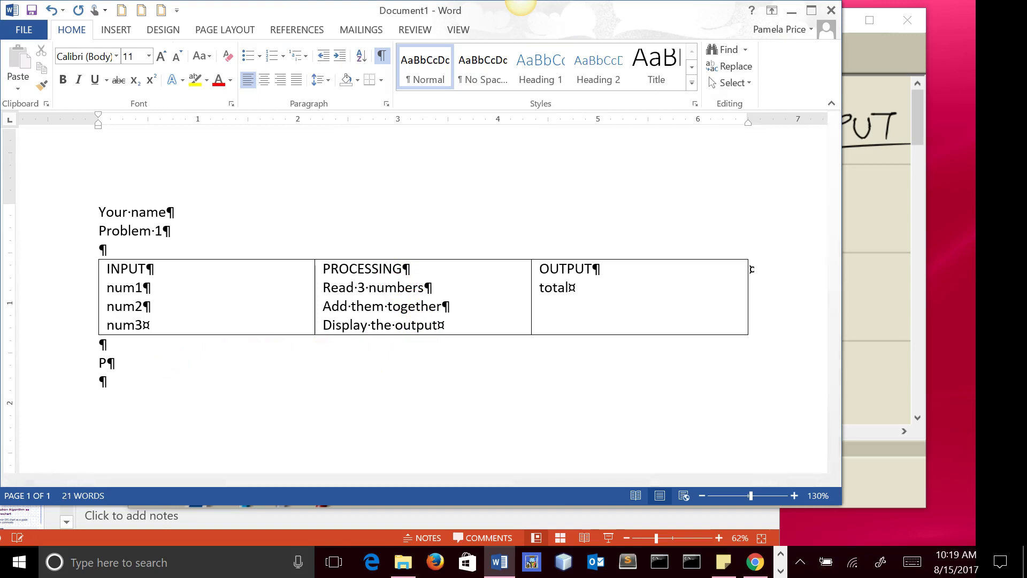
type("SEUDOCODE")
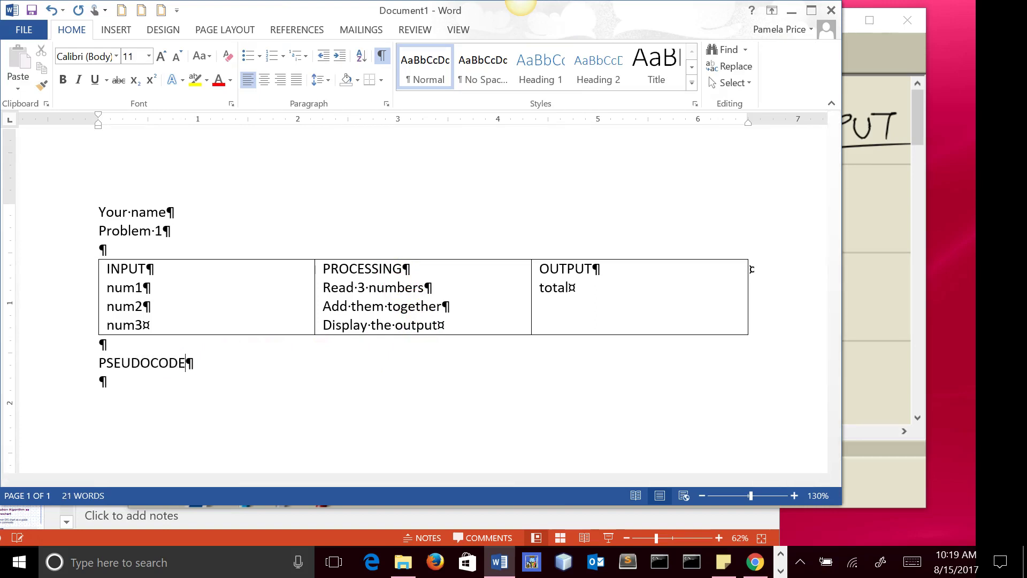
Copy the three PROCESSING steps and paste them below the PSEUDOCODE heading.
left_click(437, 324)
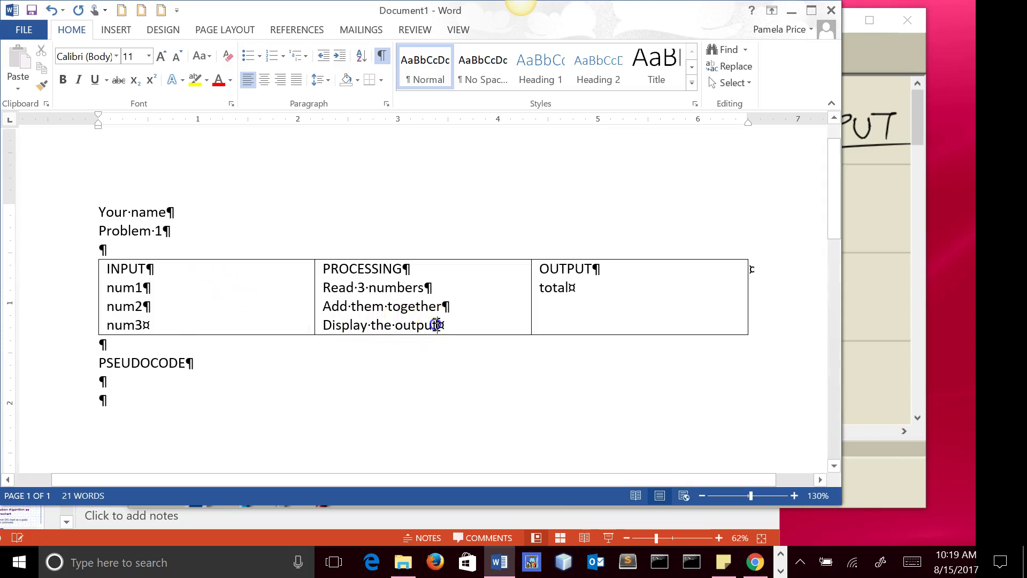
left_click_drag(438, 324, 324, 290)
key("ctrl+c")
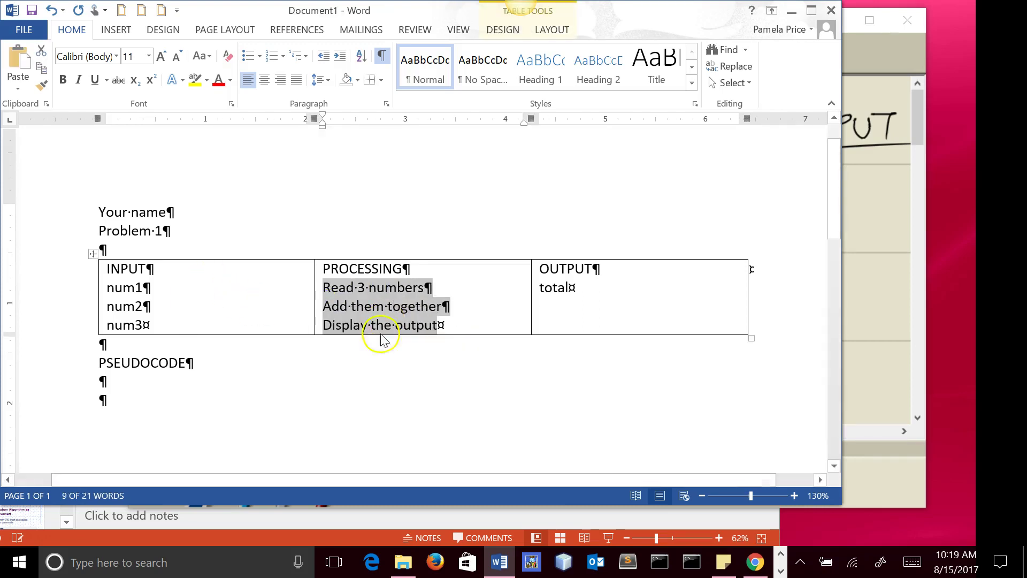
left_click(136, 384)
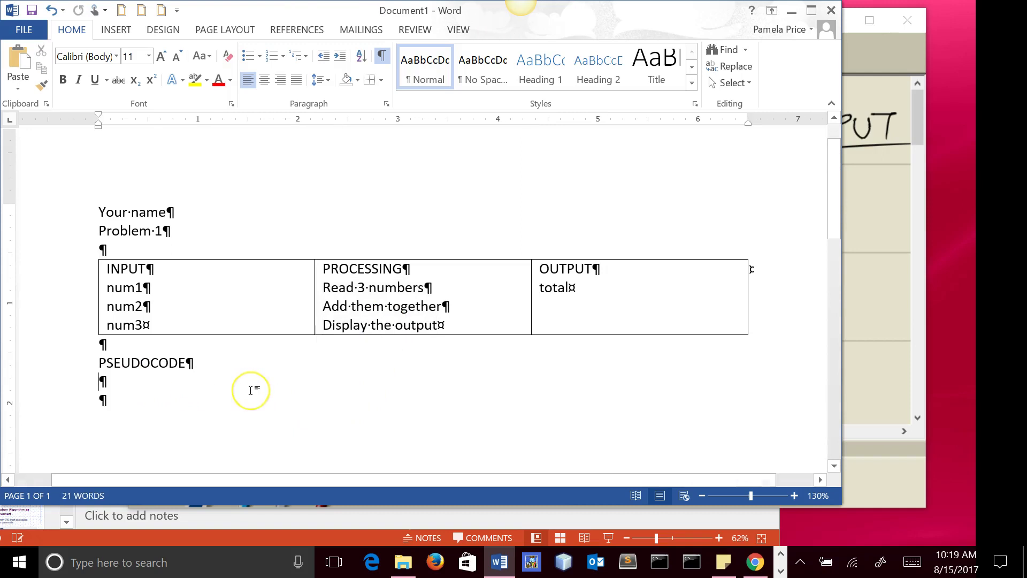
key("Return")
key("ctrl+v")
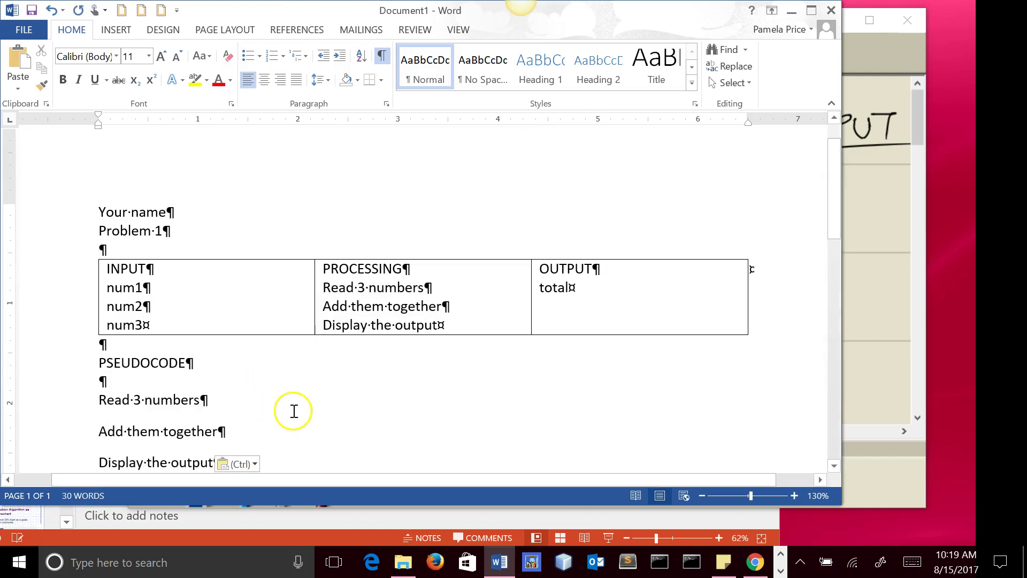
Prefix Read 3 numbers, Add them together and Display the output with //.
scroll(294, 410, "down", 1)
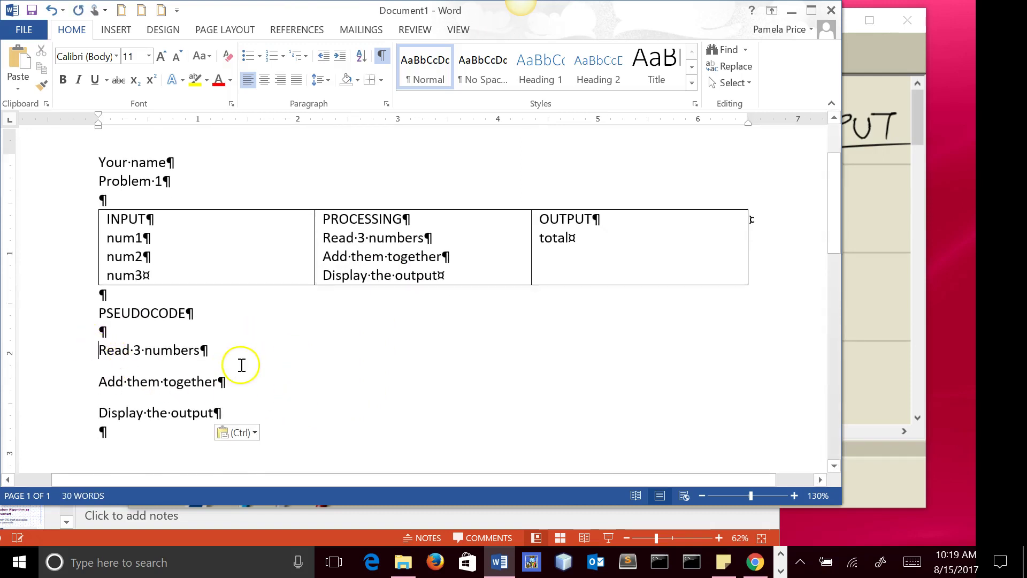
key("Up")
key("Up")
key("Up")
type("//")
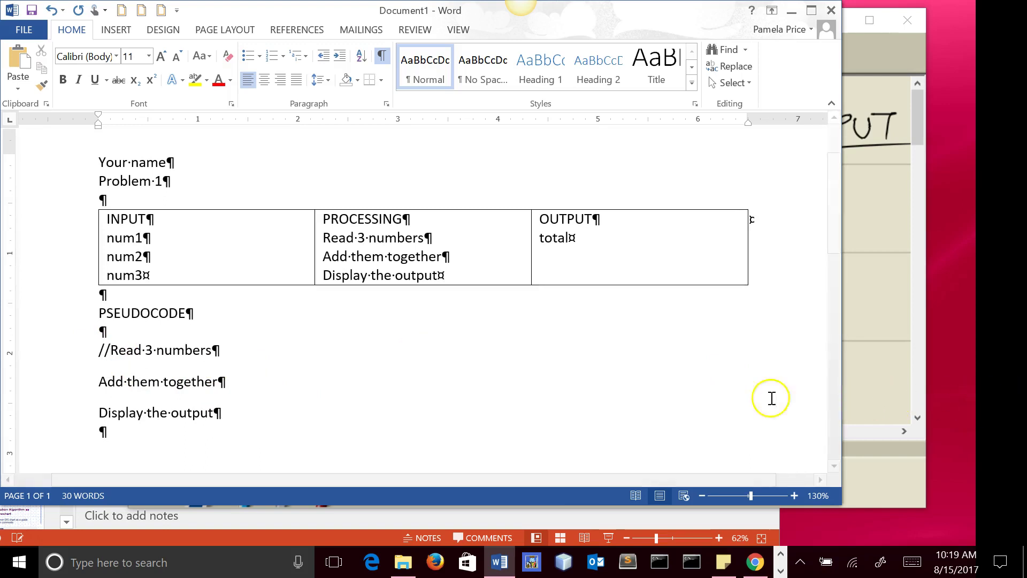
left_click(93, 381)
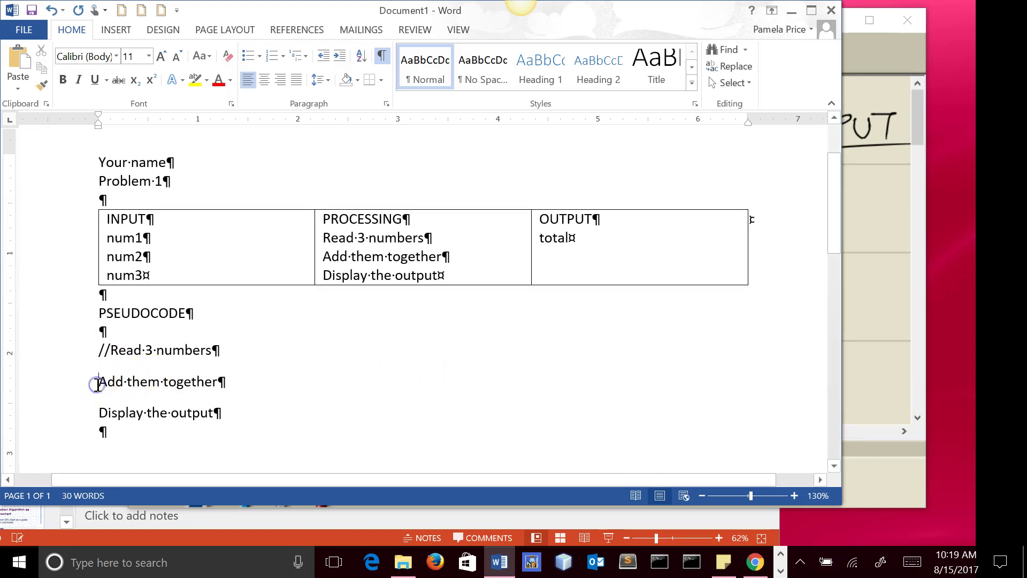
type("//")
left_click(95, 413)
type("//")
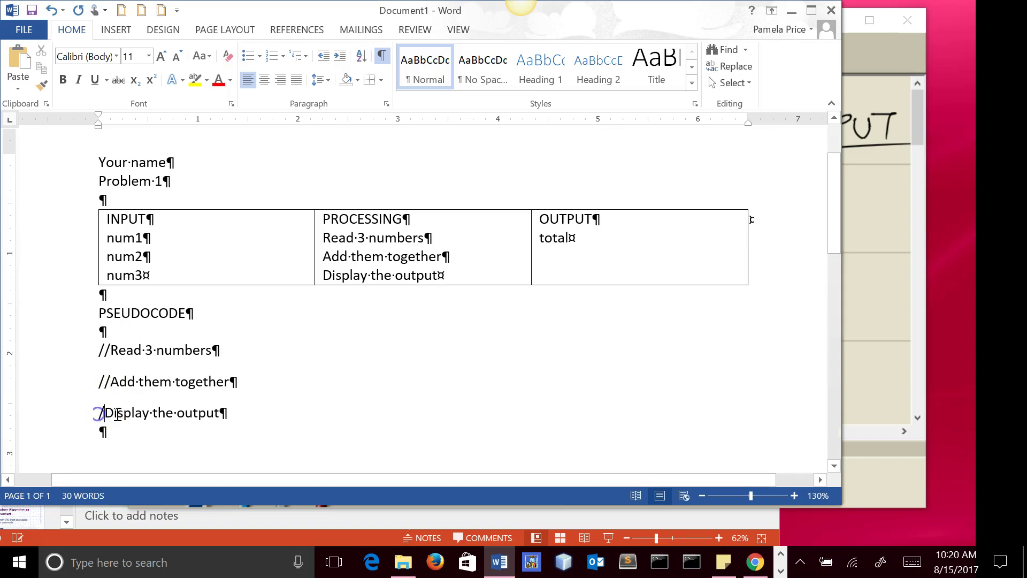
left_click(225, 351)
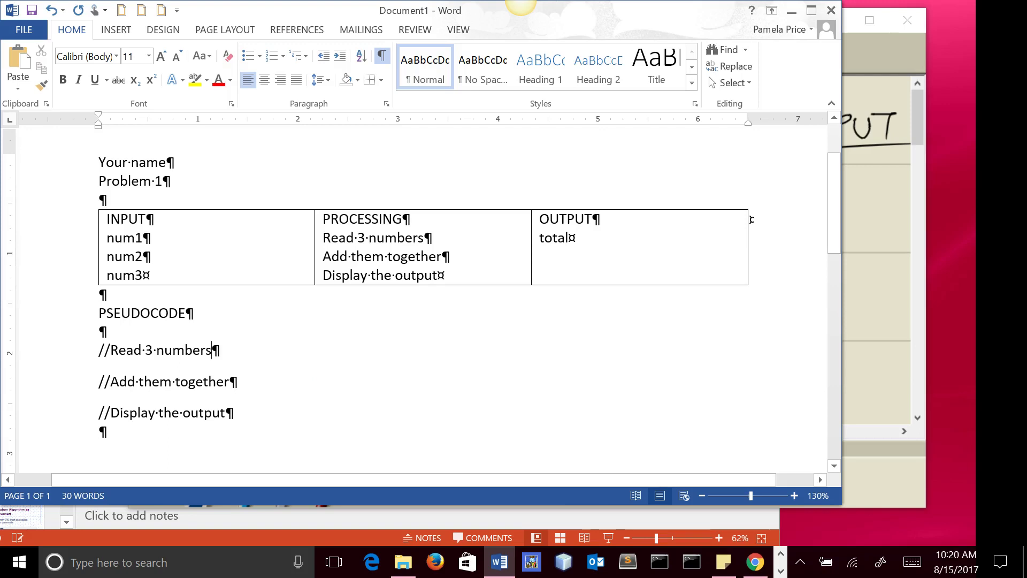
Add READ num1, num2, num3 under the first comment and start the addition line with num1.
key("Return")
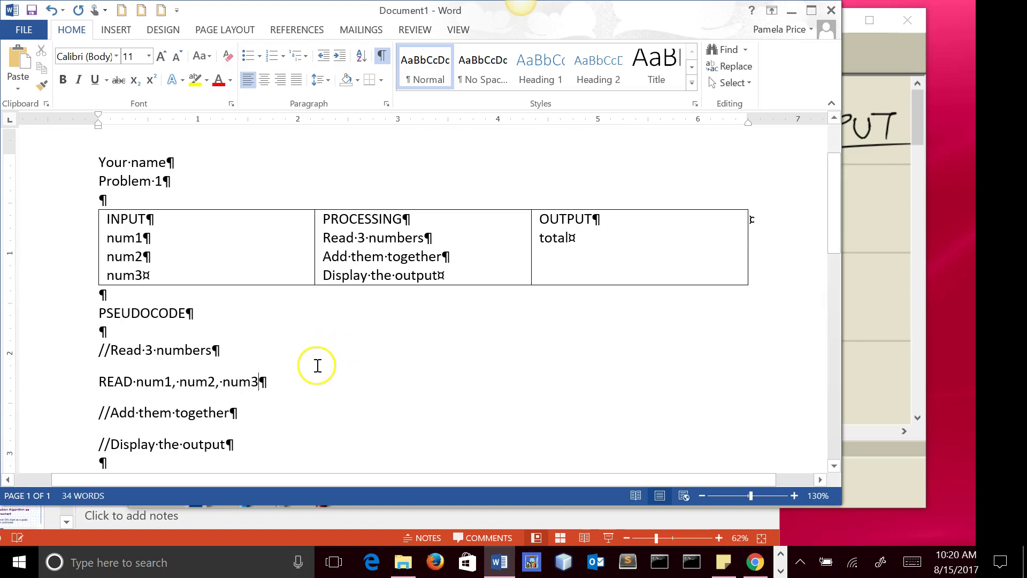
scroll(316, 359, "down", 1)
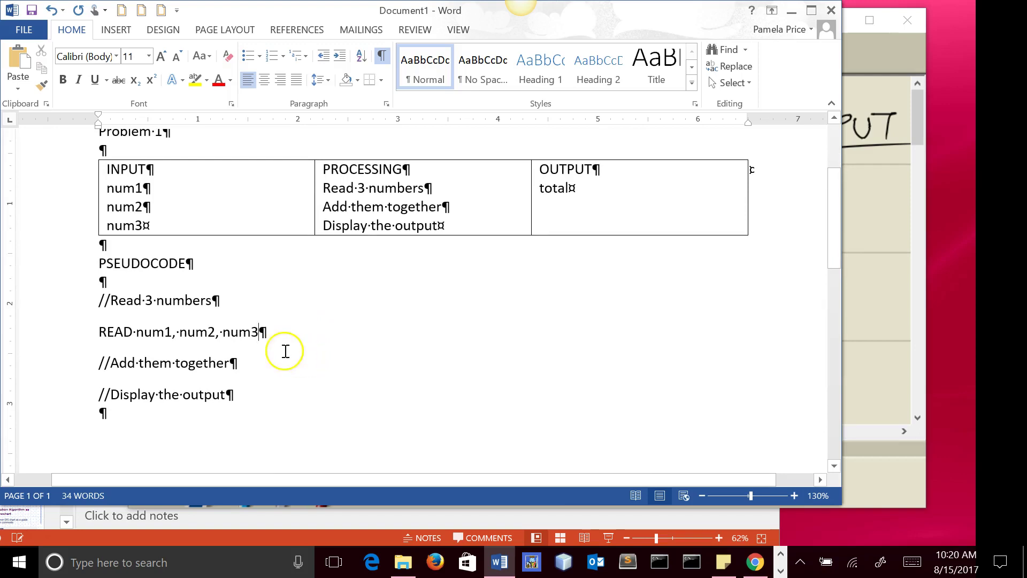
left_click_drag(261, 333, 143, 334)
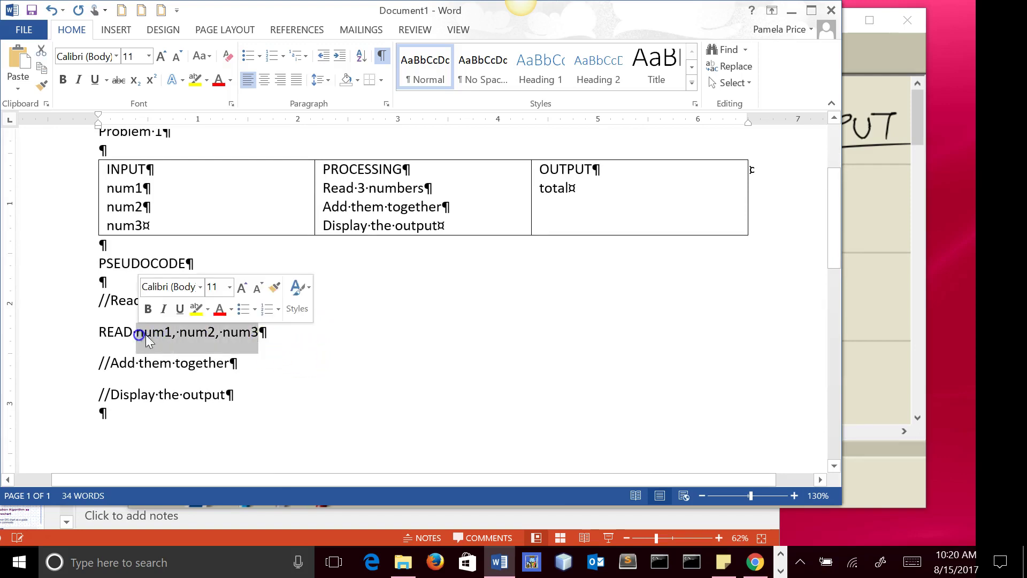
left_click(240, 363)
key("Return")
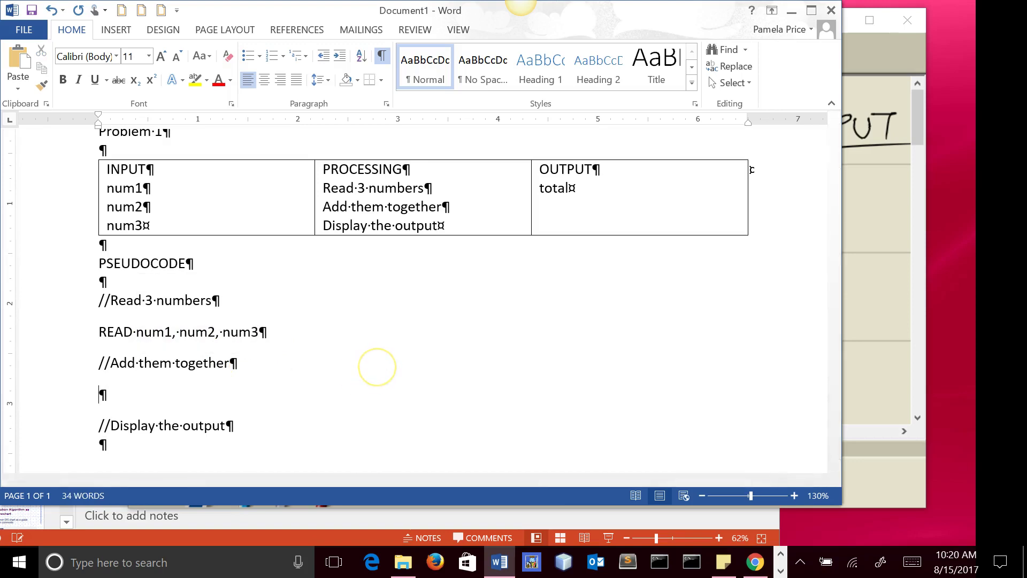
type("num1")
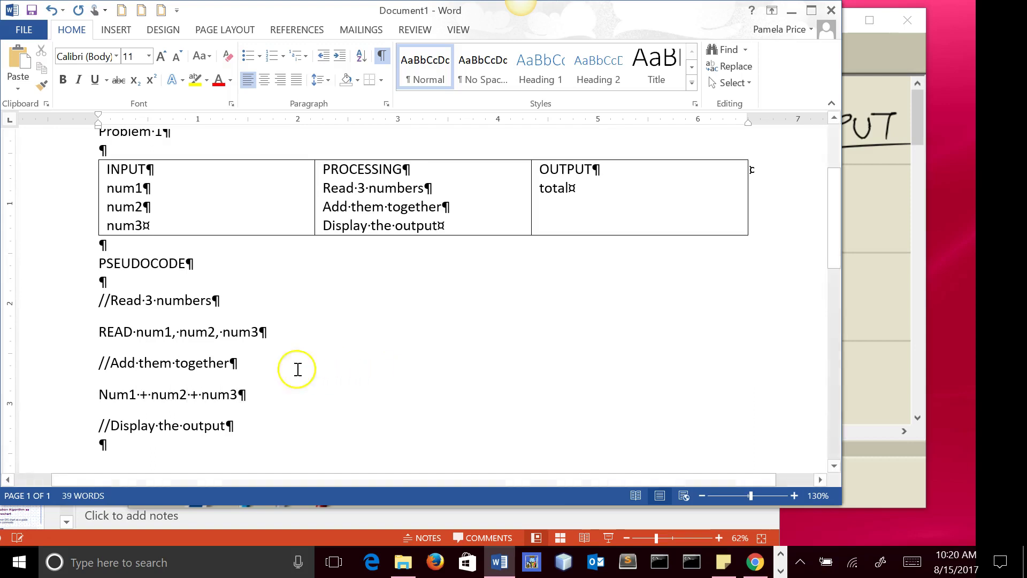
left_click_drag(108, 394, 116, 394)
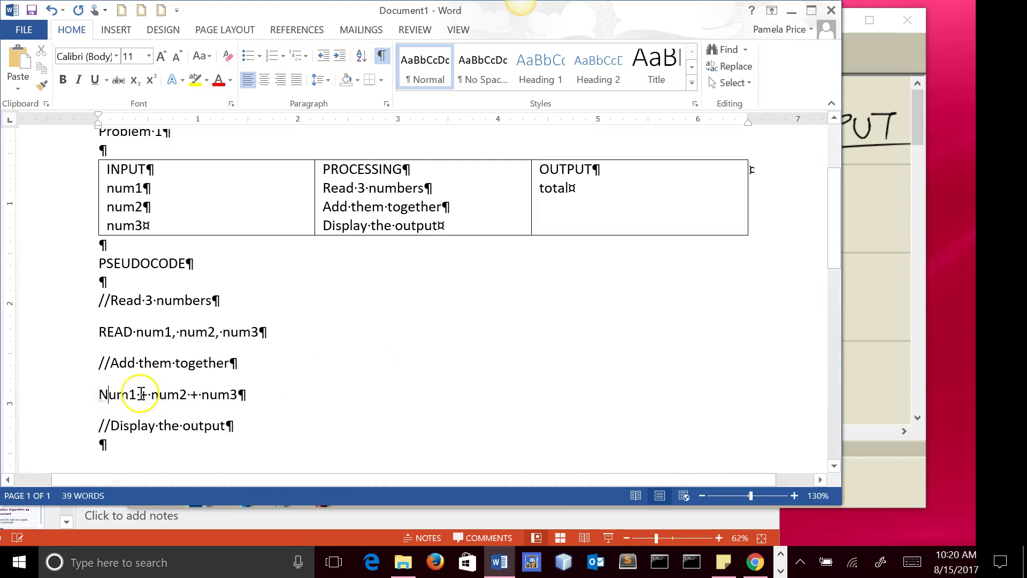
type("n")
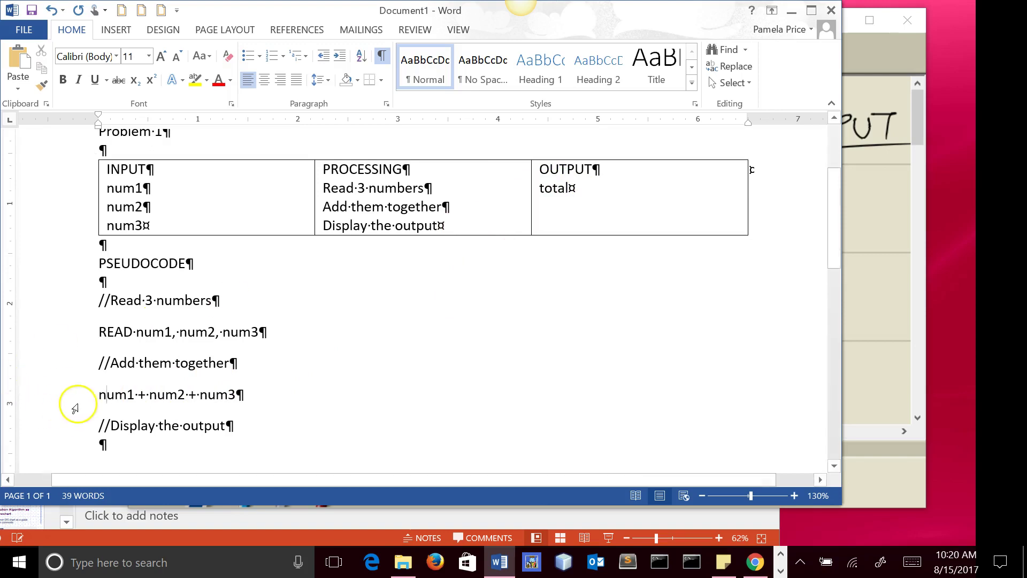
Complete the addition as total = num1 + num2 + num3, then go below //Display the output.
left_click(94, 394)
type("tota")
key("BackSpace")
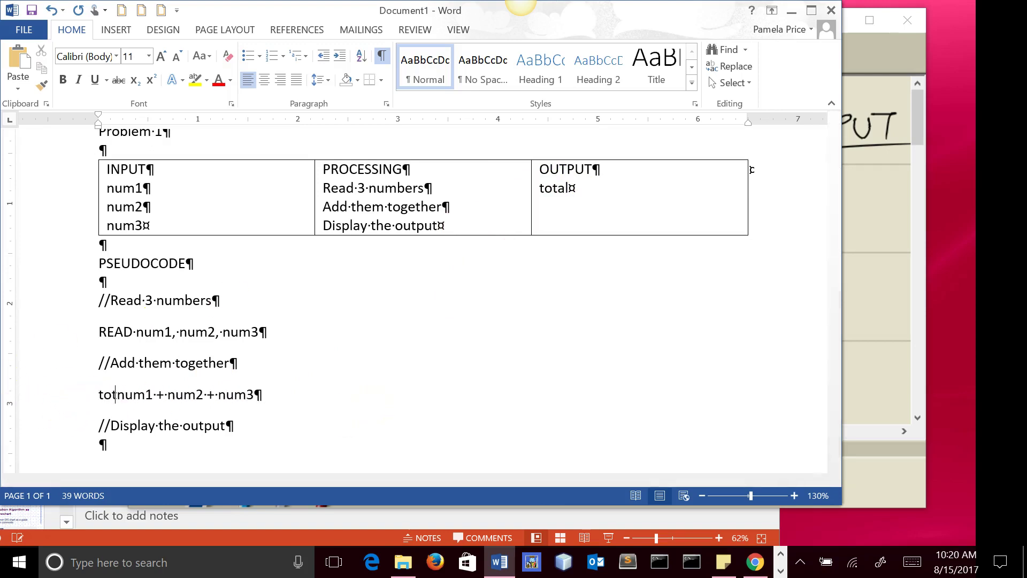
type("oal")
key("BackSpace")
key("BackSpace")
key("BackSpace")
key("BackSpace")
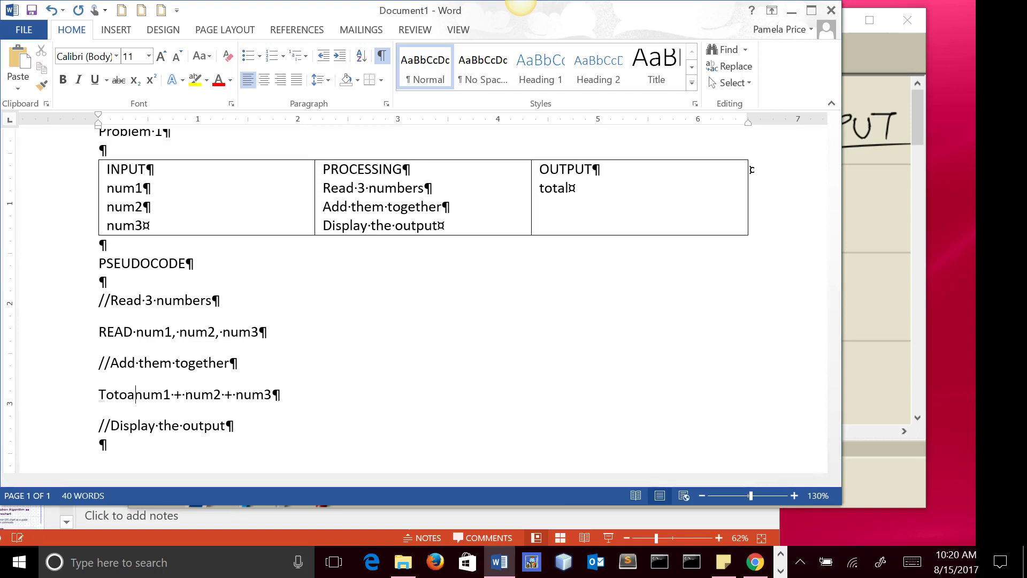
type("al =")
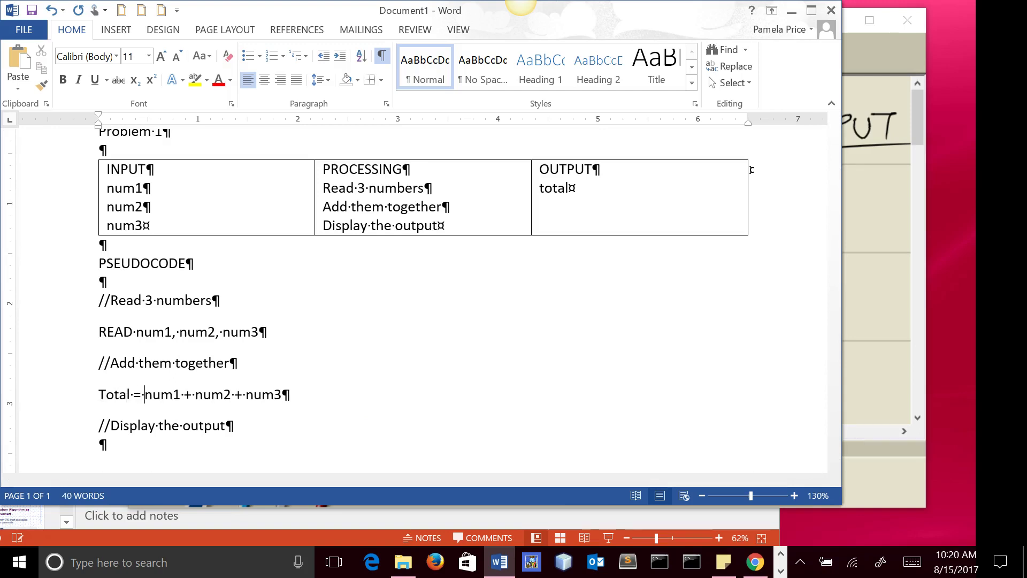
left_click(107, 394)
key("BackSpace")
type("t")
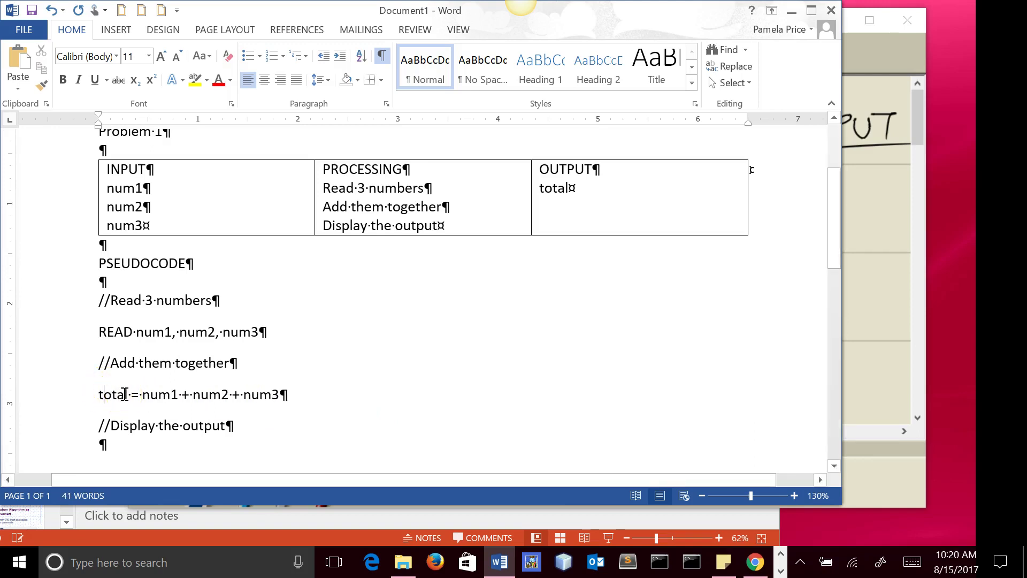
left_click(251, 425)
left_click(99, 445)
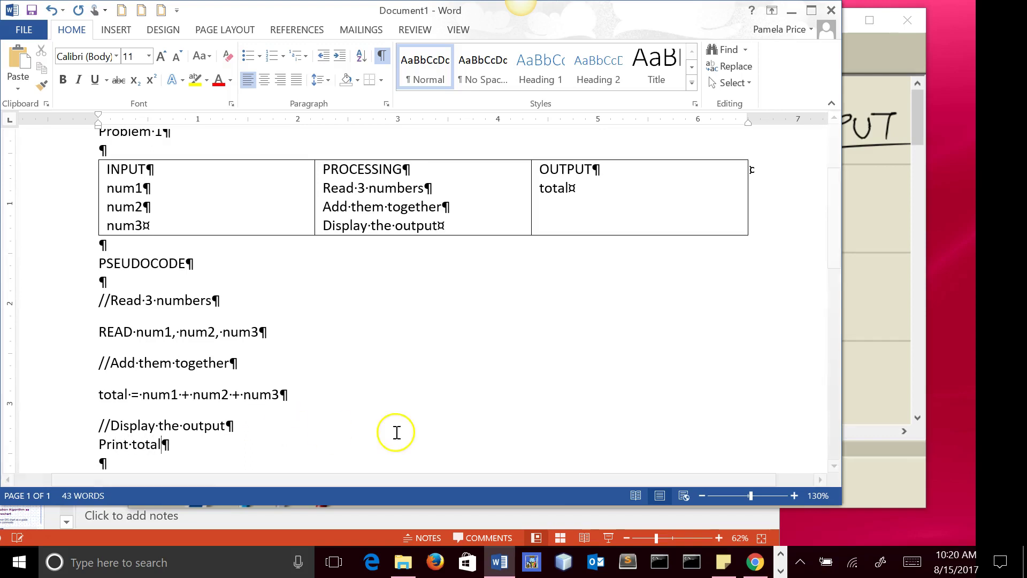
Type 'IPO Chart' on a new line inserted just above the table.
scroll(520, 358, "up", 3)
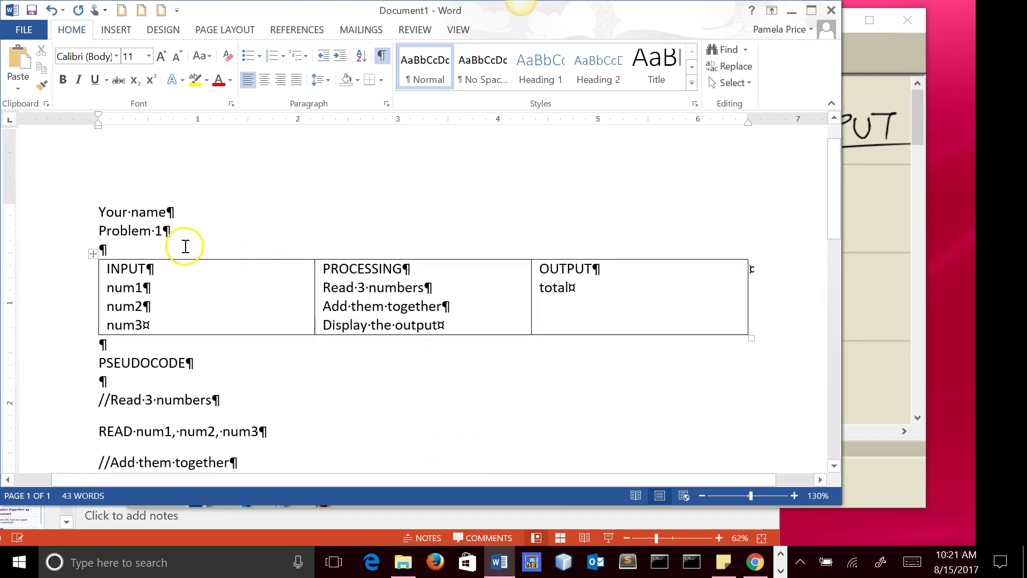
left_click(141, 247)
key("Return")
type("IPO Ch")
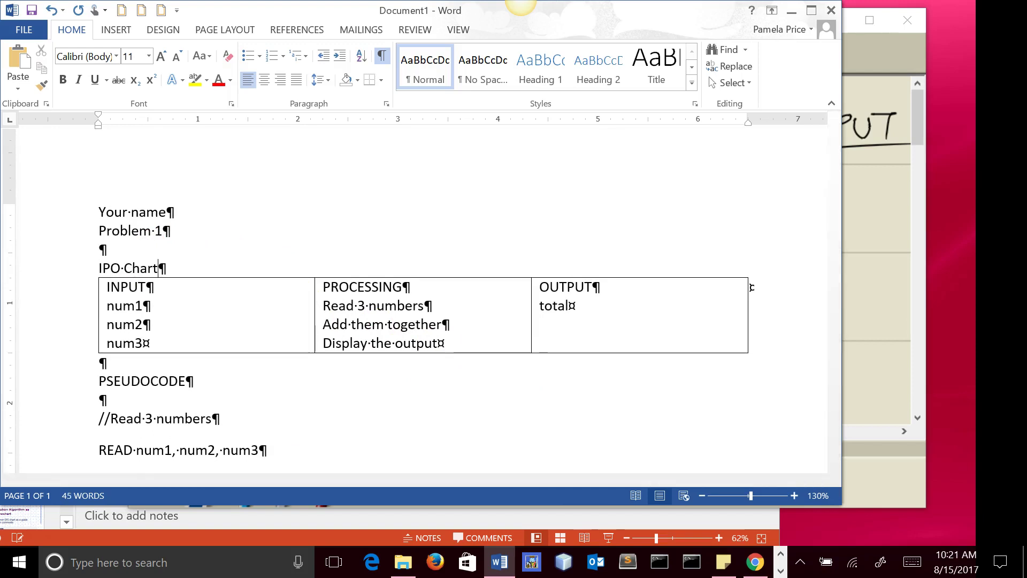
type("art")
scroll(165, 275, "down", 2)
scroll(381, 327, "down", 3)
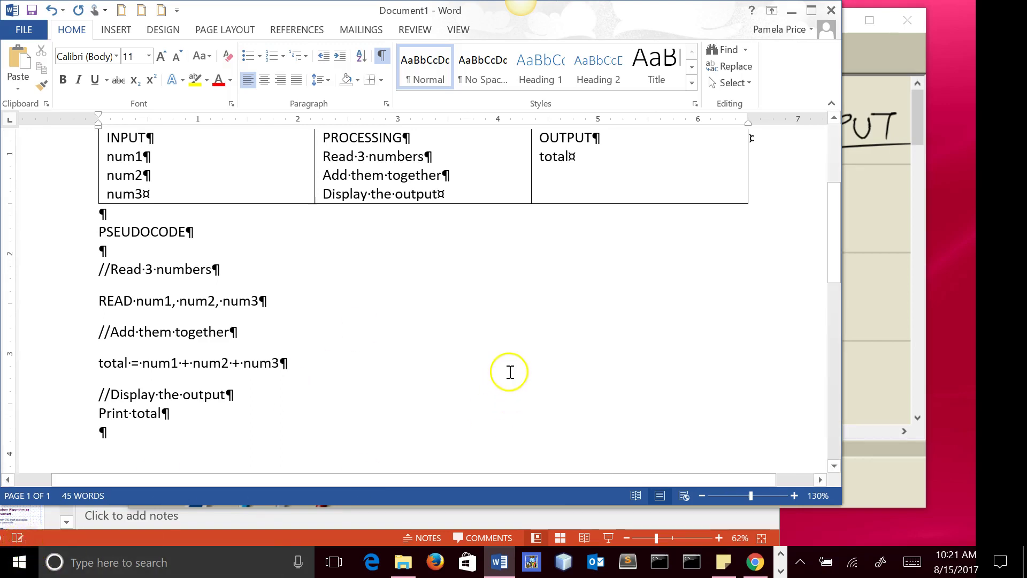
Hide formatting marks and start inking from the Review tab.
left_click(382, 55)
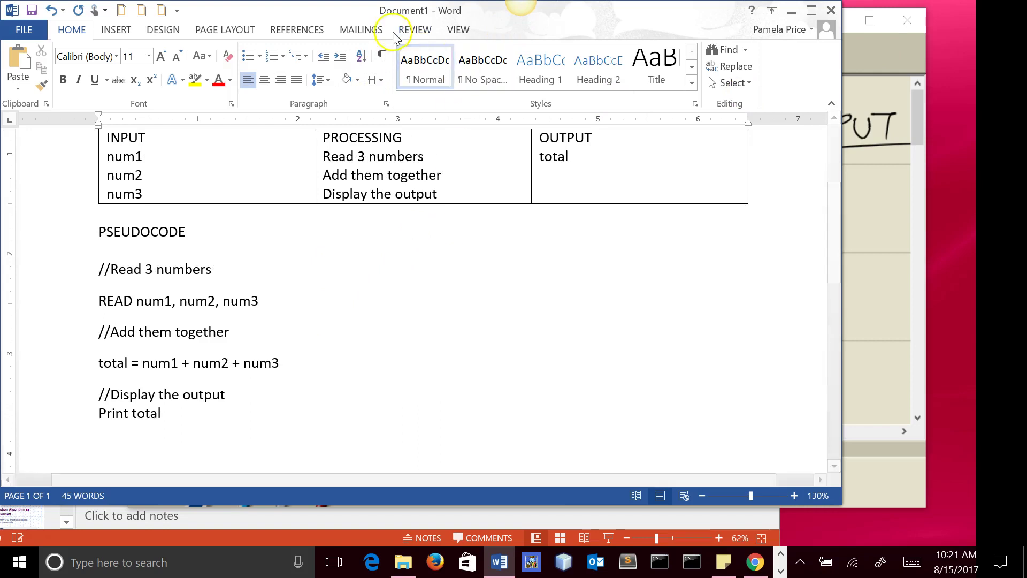
left_click(415, 30)
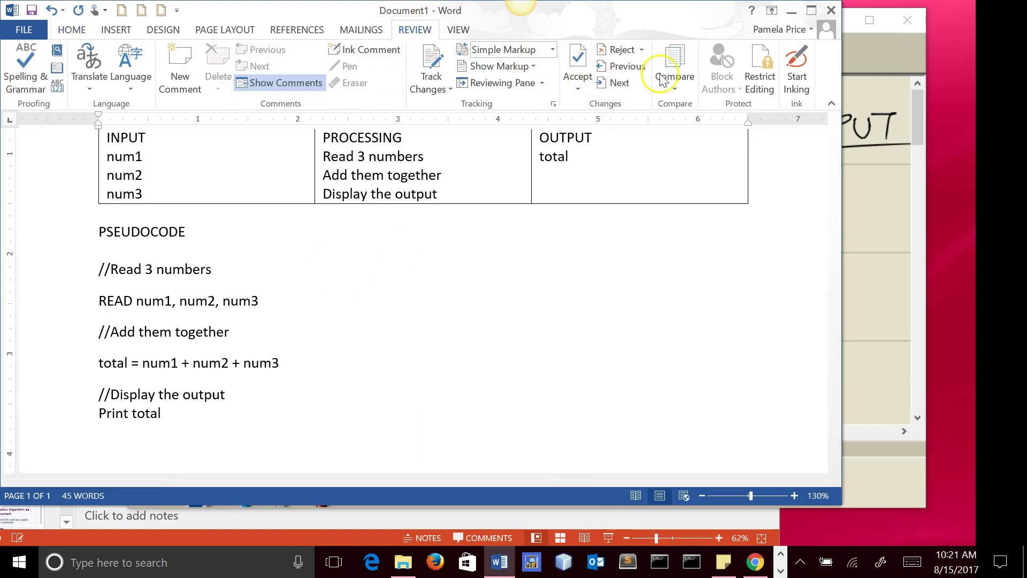
left_click(797, 70)
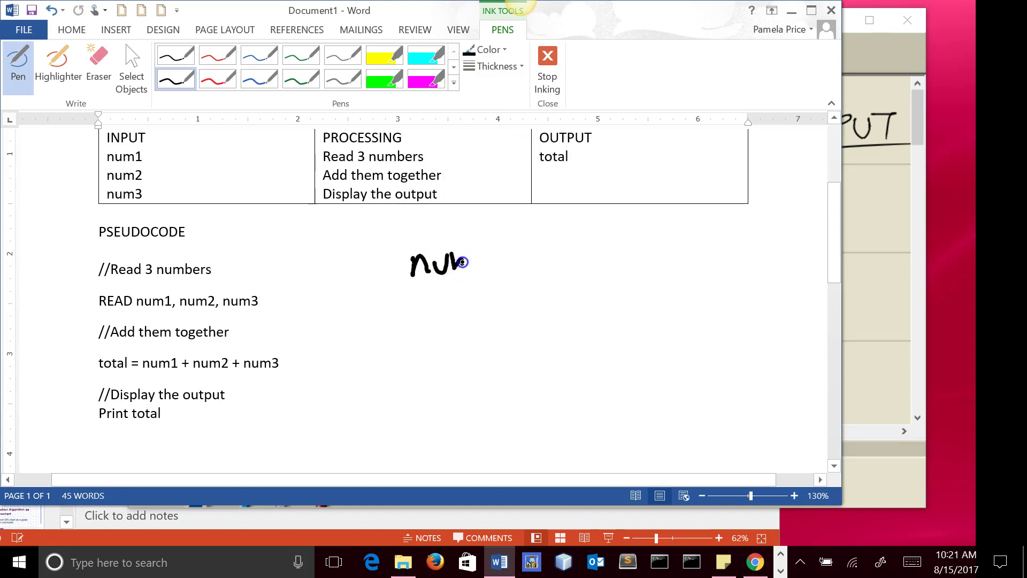
Handwrite num1, num2, num3 with values 10, 20, 30, then choose a ¾ pt pen.
left_click_drag(462, 262, 477, 273)
left_click_drag(487, 243, 486, 274)
left_click_drag(419, 321, 503, 321)
mouse_move(419, 355)
left_mouse_down()
mouse_move(428, 371)
mouse_move(454, 369)
left_mouse_up()
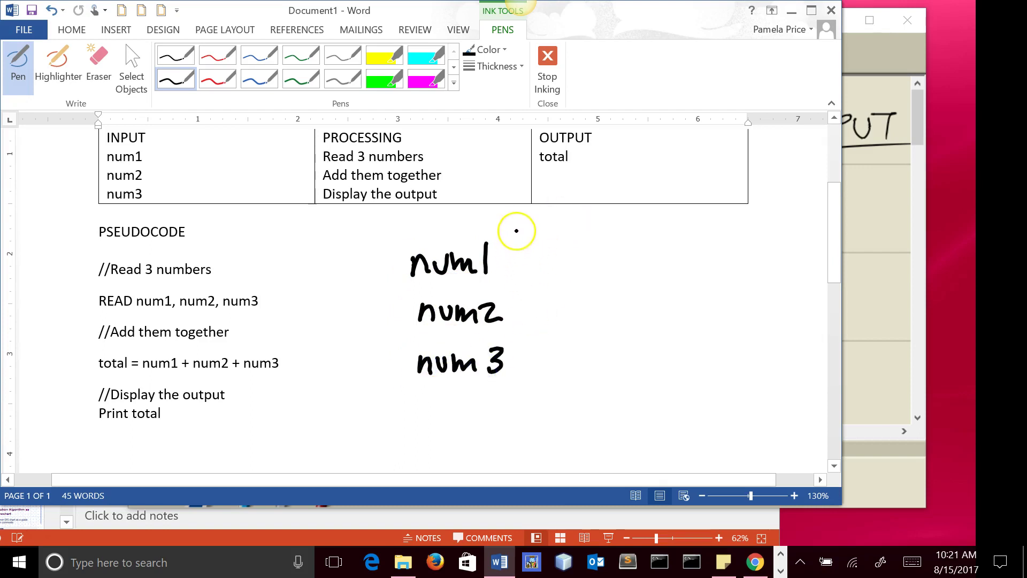
left_click_drag(514, 229, 539, 406)
mouse_move(551, 247)
left_mouse_down()
mouse_move(550, 273)
mouse_move(567, 251)
left_mouse_up()
left_click_drag(551, 300, 572, 319)
left_click_drag(580, 297, 583, 303)
mouse_move(557, 347)
left_mouse_down()
mouse_move(559, 368)
mouse_move(586, 353)
left_mouse_up()
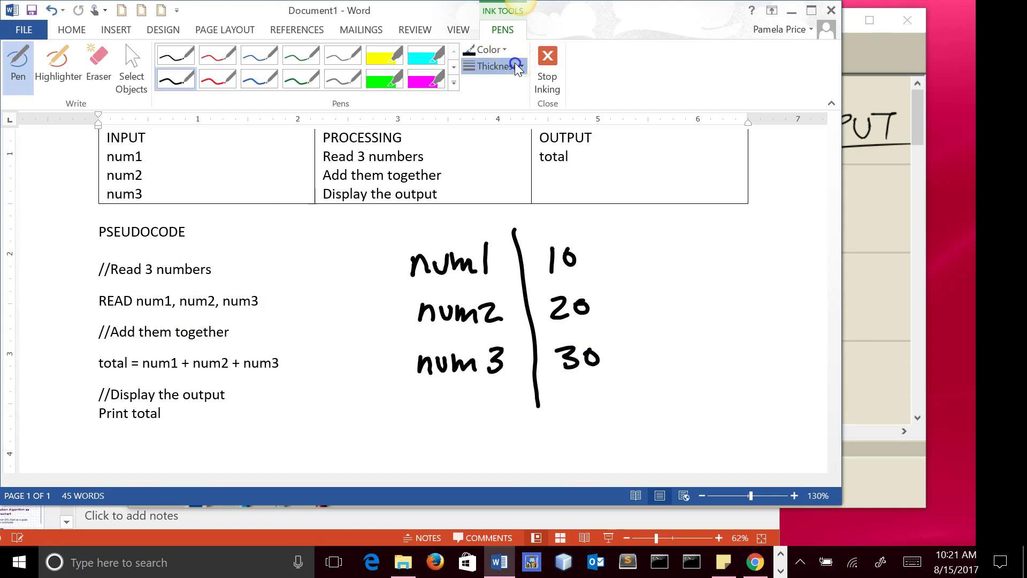
left_click(497, 66)
left_click(511, 115)
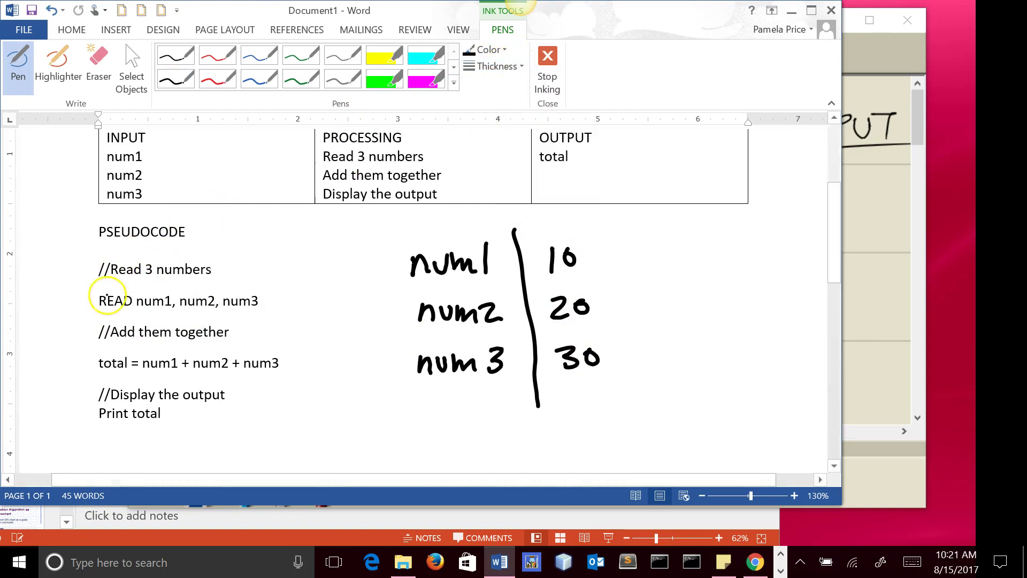
Tick the READ num1, num2, num3 line and underline num1 + num2 + num3 with a thicker pen.
left_click_drag(83, 292, 87, 289)
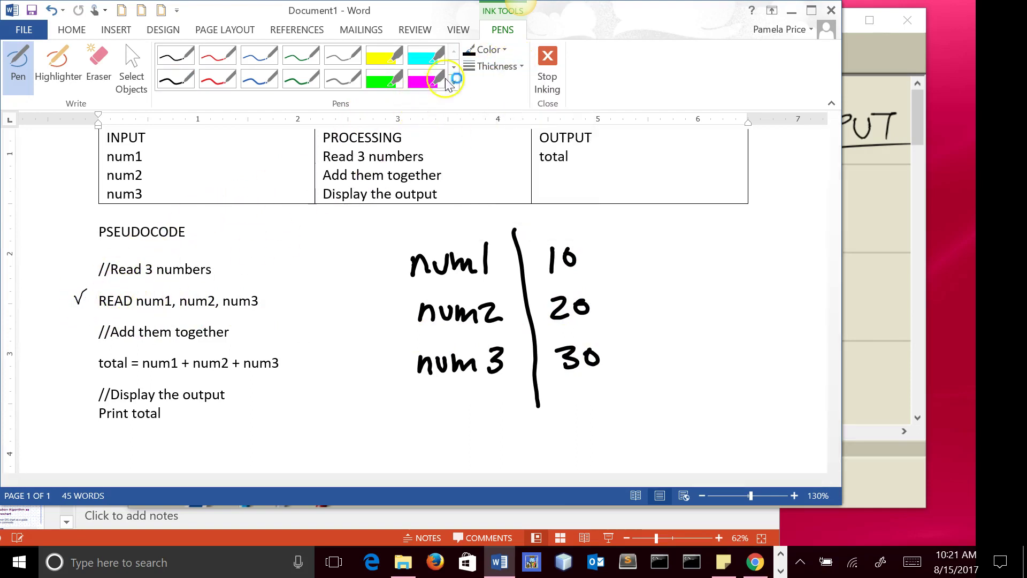
left_click(517, 66)
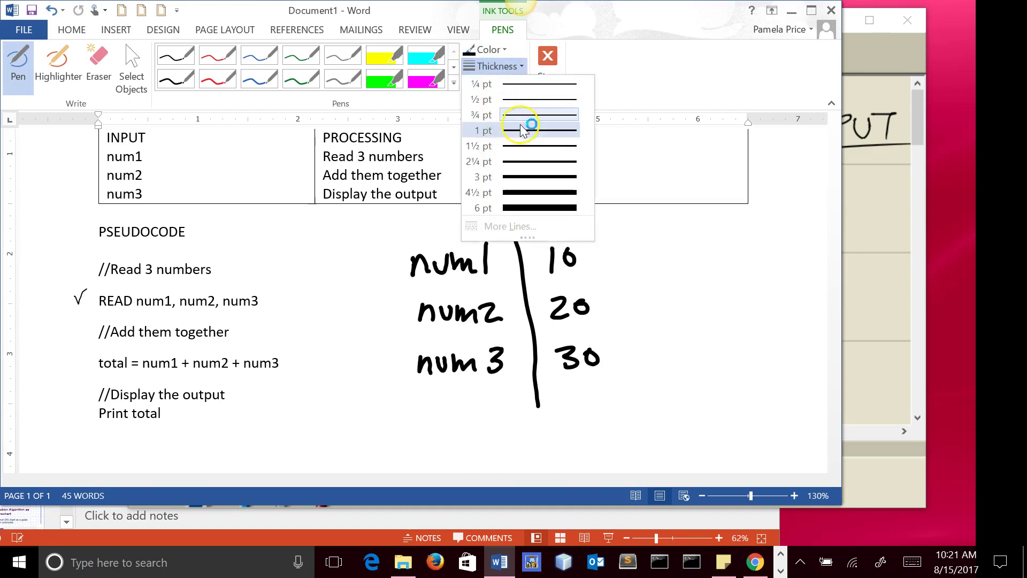
left_click(524, 128)
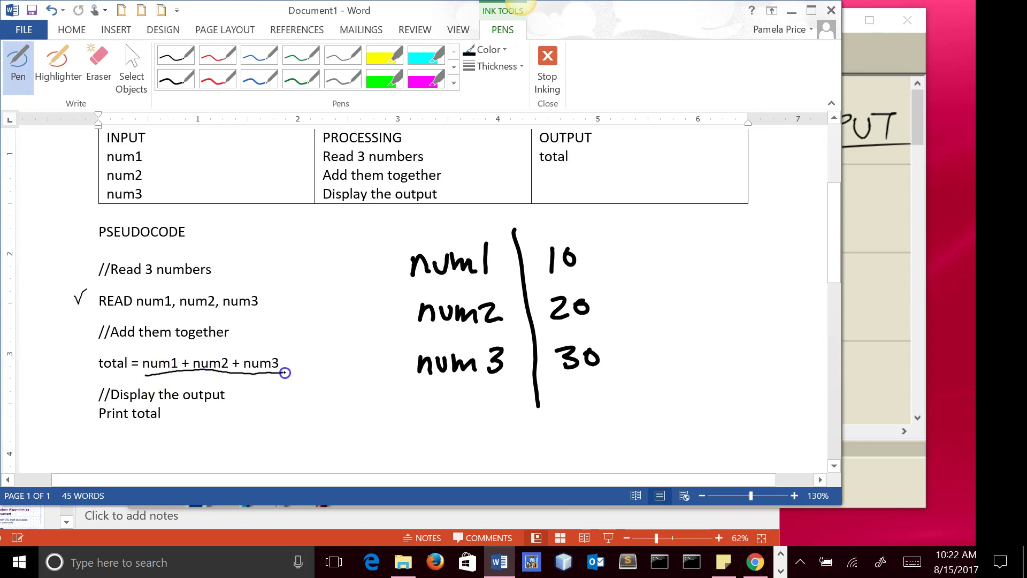
left_click_drag(285, 372, 285, 373)
Handwrite 'total' with the value 60 beneath the desk-check values.
left_click_drag(428, 401, 428, 429)
mouse_move(410, 414)
left_mouse_down()
mouse_move(477, 415)
mouse_move(493, 426)
left_mouse_up()
mouse_move(571, 397)
left_mouse_down()
mouse_move(564, 403)
mouse_move(579, 412)
left_mouse_up()
left_click_drag(595, 405, 593, 402)
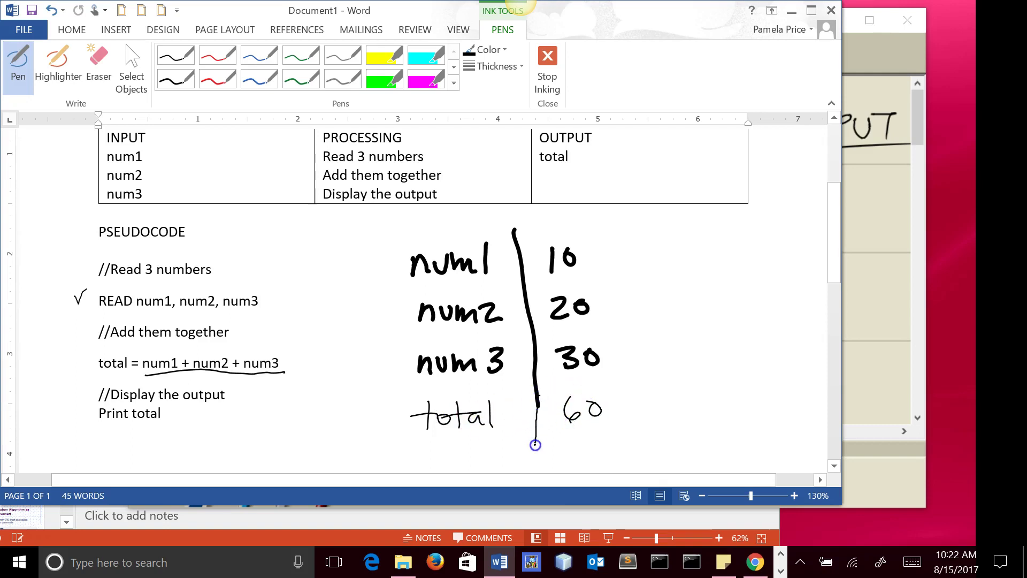
left_click(555, 400)
Ink an underlined 'OUTPUT' heading with 60 written beneath it.
left_click_drag(538, 386, 537, 405)
scroll(535, 396, "down", 3)
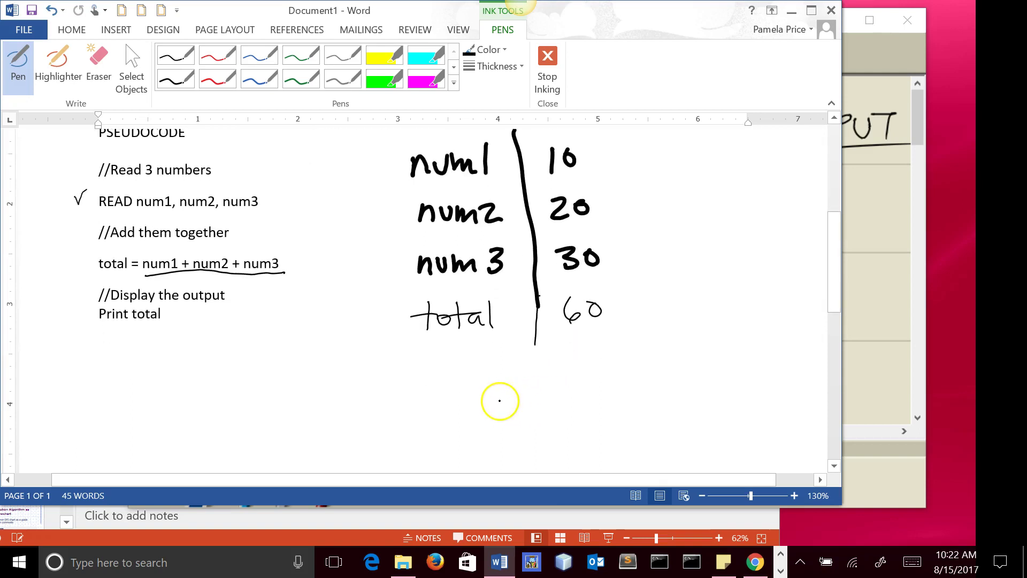
left_click_drag(448, 395, 474, 409)
mouse_move(490, 407)
left_mouse_down()
mouse_move(500, 393)
mouse_move(529, 390)
left_mouse_up()
left_click_drag(520, 391, 519, 408)
left_click_drag(414, 429, 555, 420)
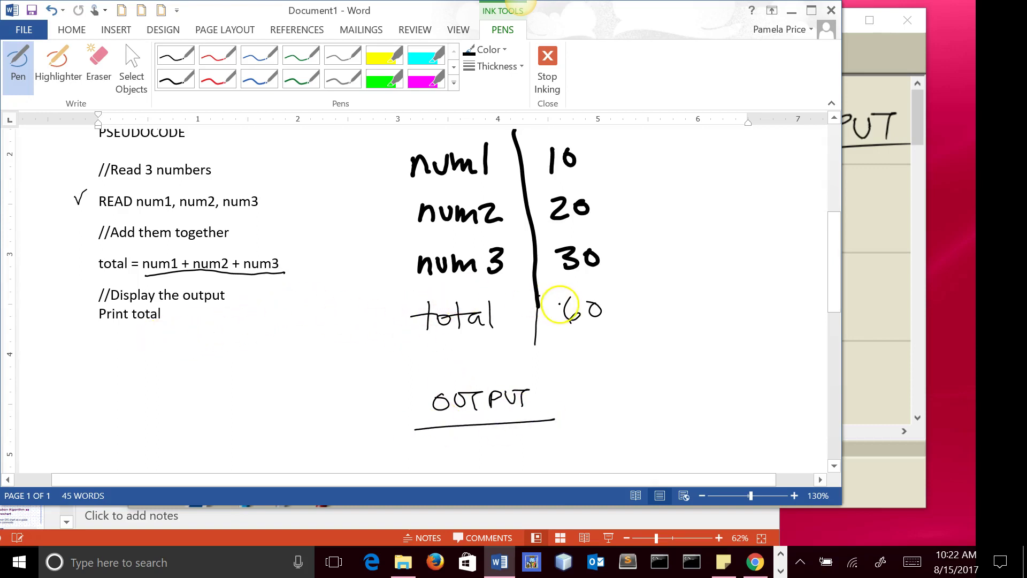
mouse_move(480, 435)
left_mouse_down()
mouse_move(478, 450)
mouse_move(500, 456)
mouse_move(504, 440)
left_mouse_up()
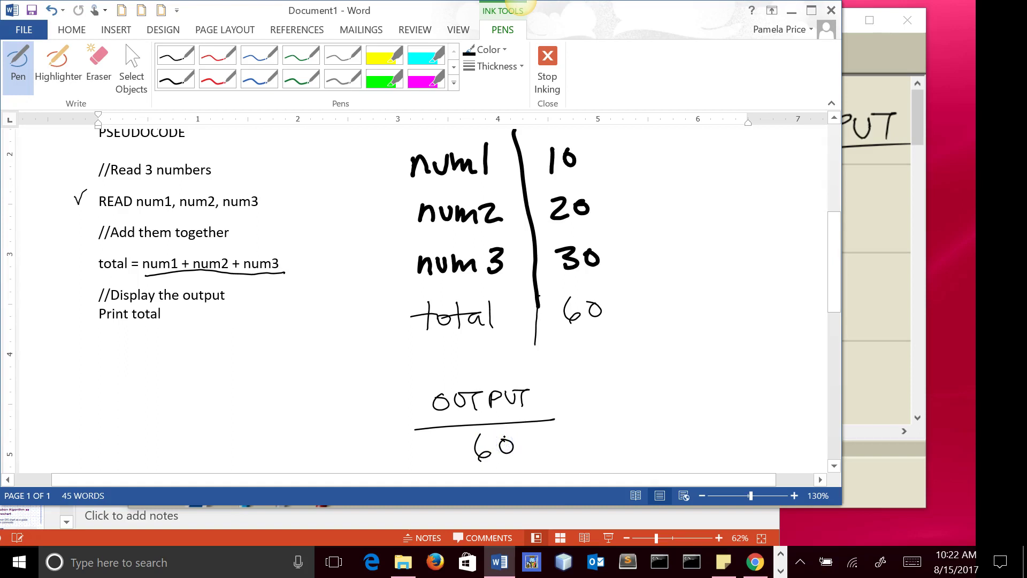
Enlarge the Word window downward by dragging its corner.
scroll(657, 327, "up", 5)
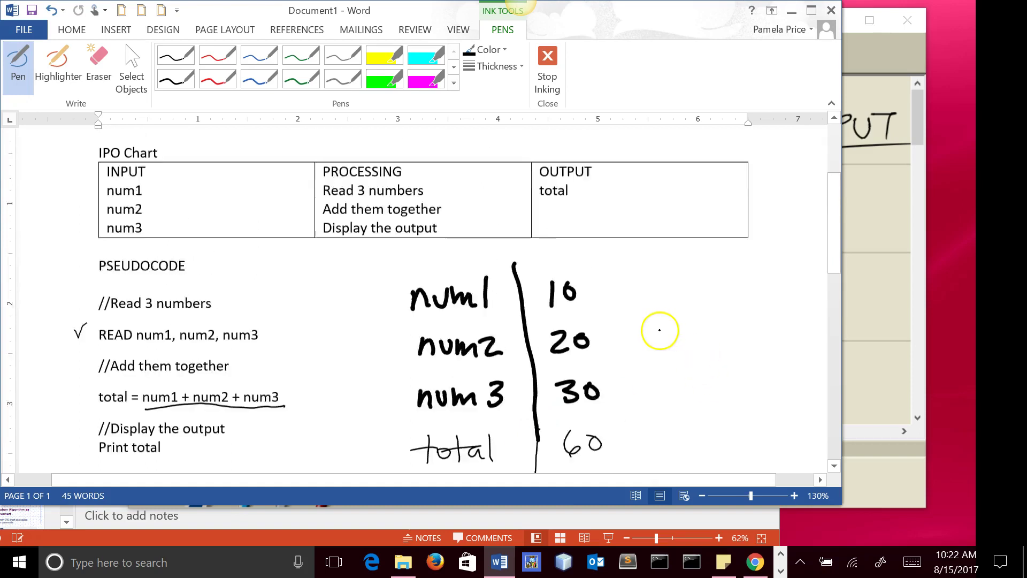
scroll(659, 330, "down", 3)
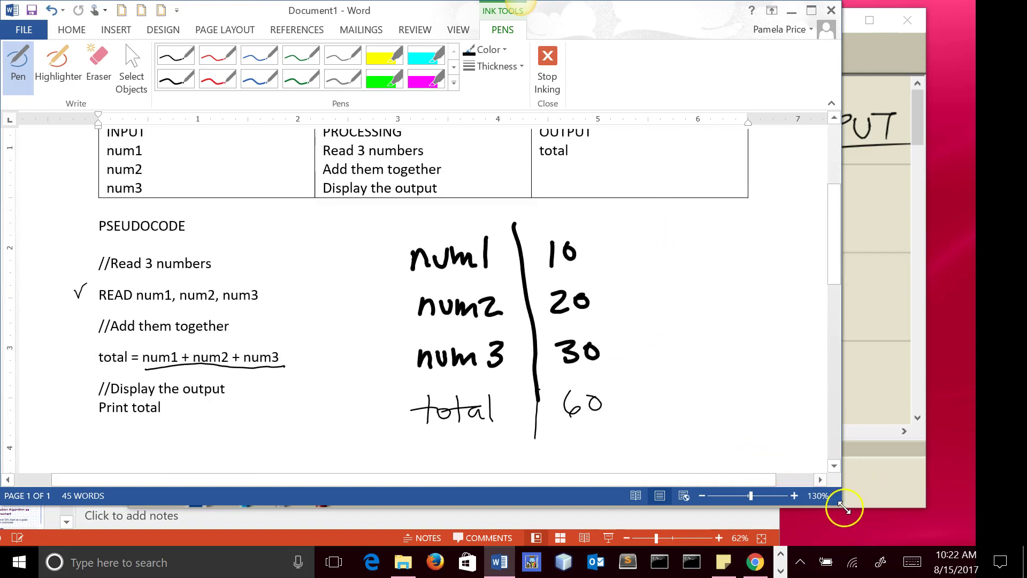
left_click_drag(843, 509, 844, 545)
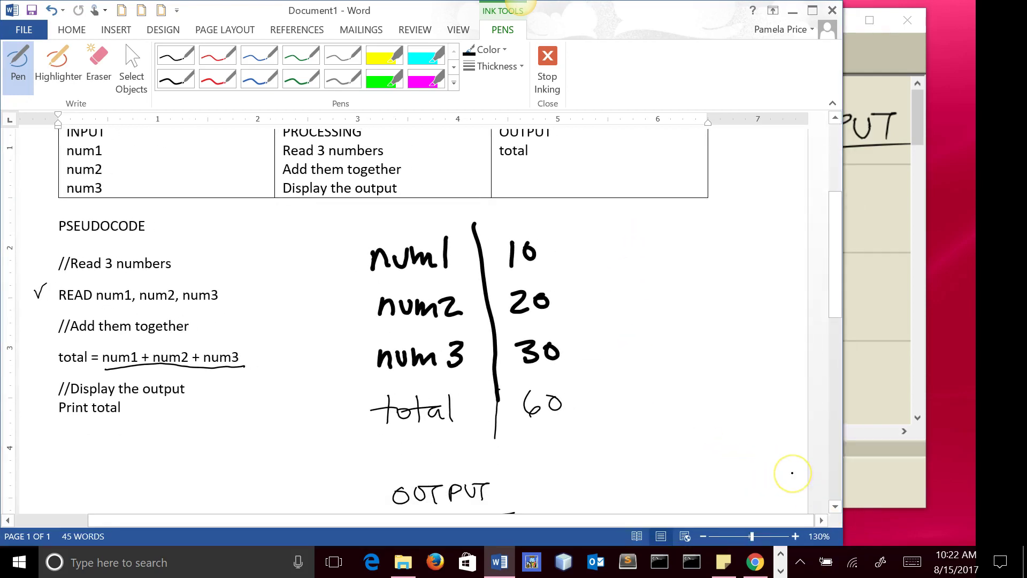